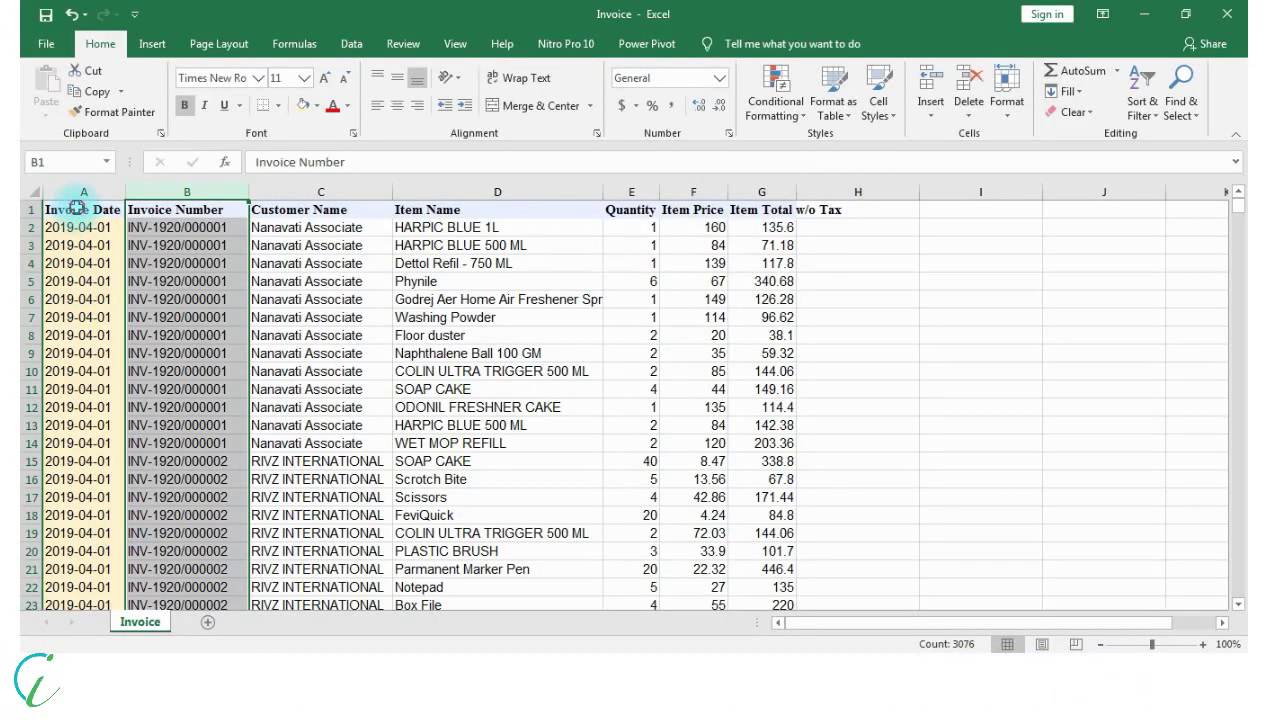
- Inspect the Invoice Date and Item Total w/o Tax headers and the first text date
{"action": "left_click", "coordinate": [76, 210]}
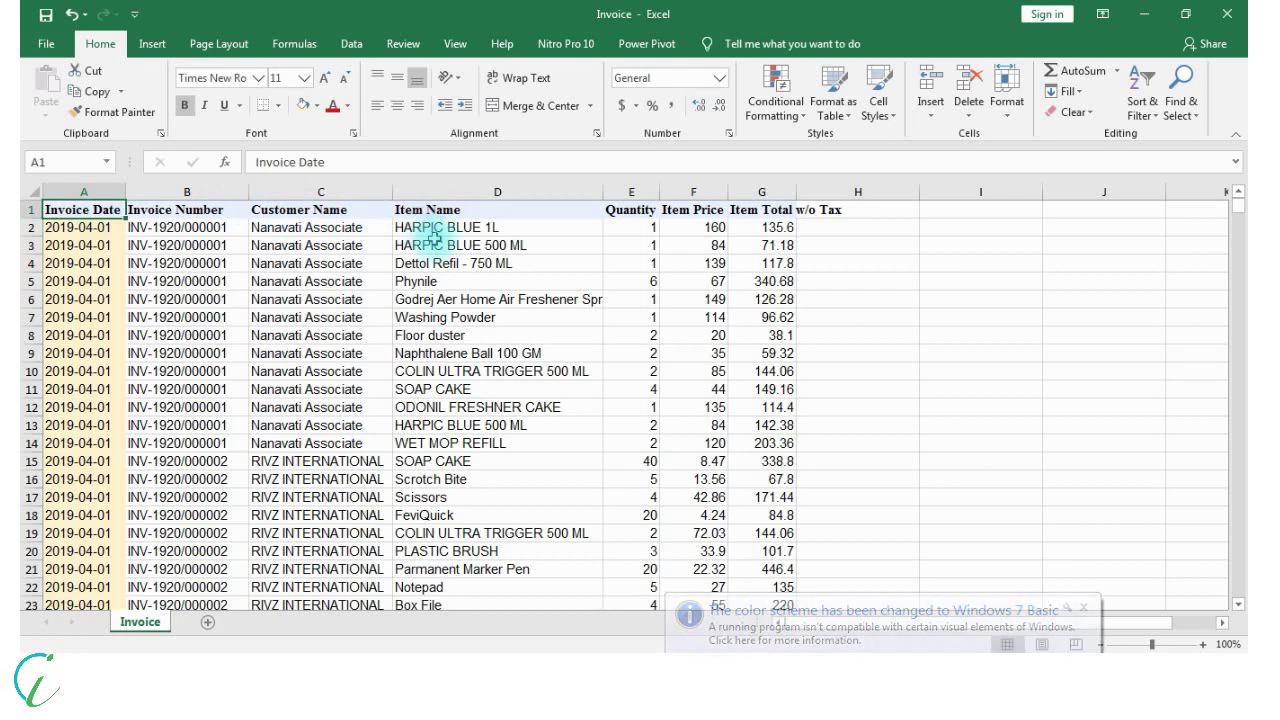
{"action": "left_click", "coordinate": [750, 211]}
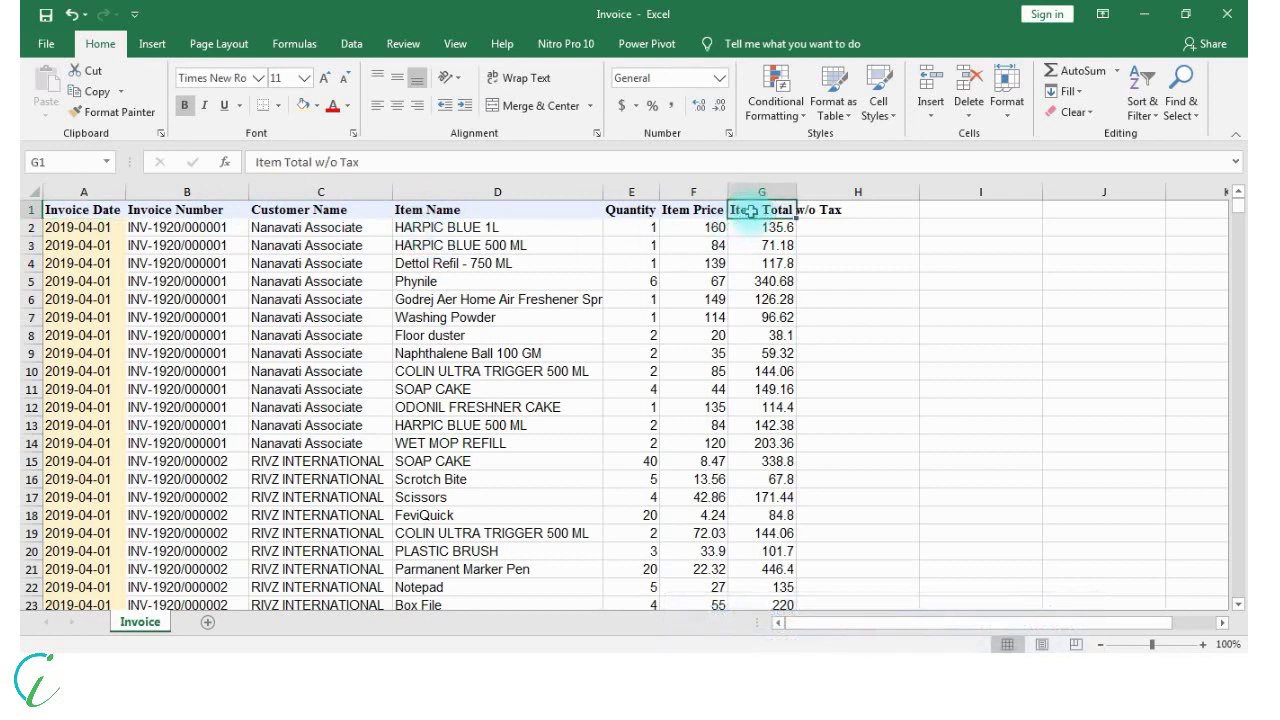
{"action": "left_click", "coordinate": [84, 229]}
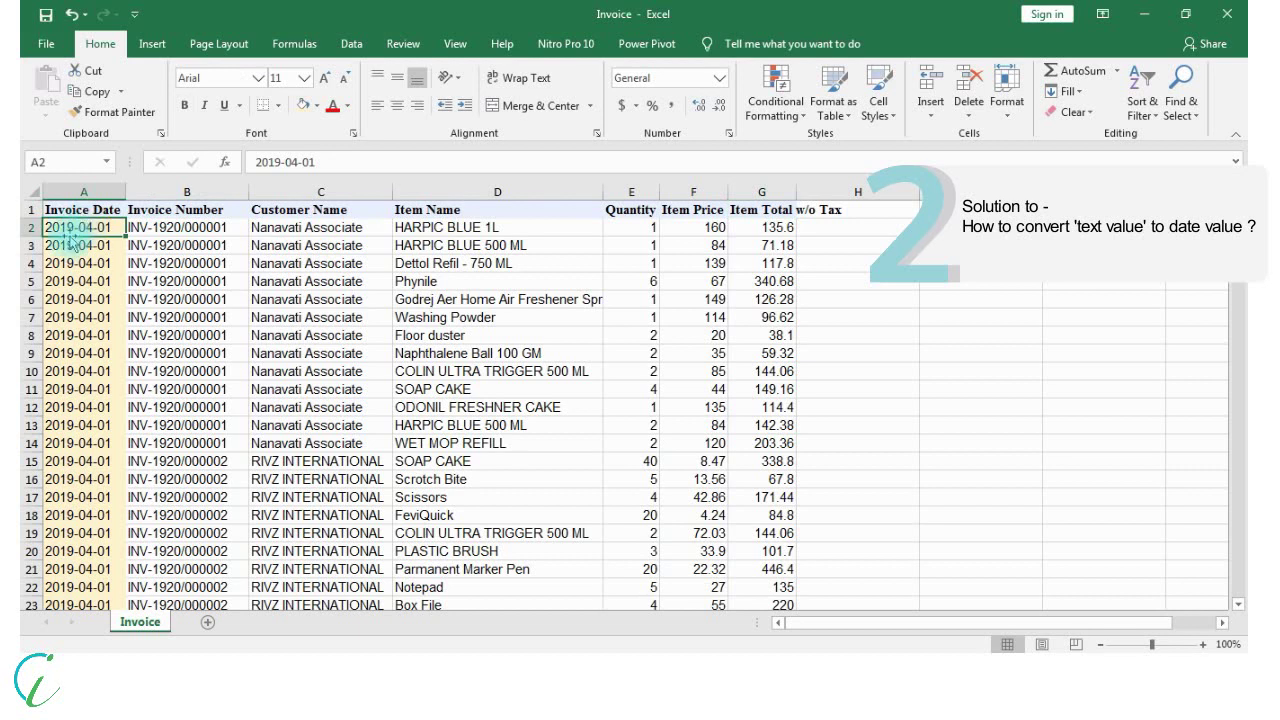
- Insert a blank column before the Invoice Number column
{"action": "left_click", "coordinate": [170, 192]}
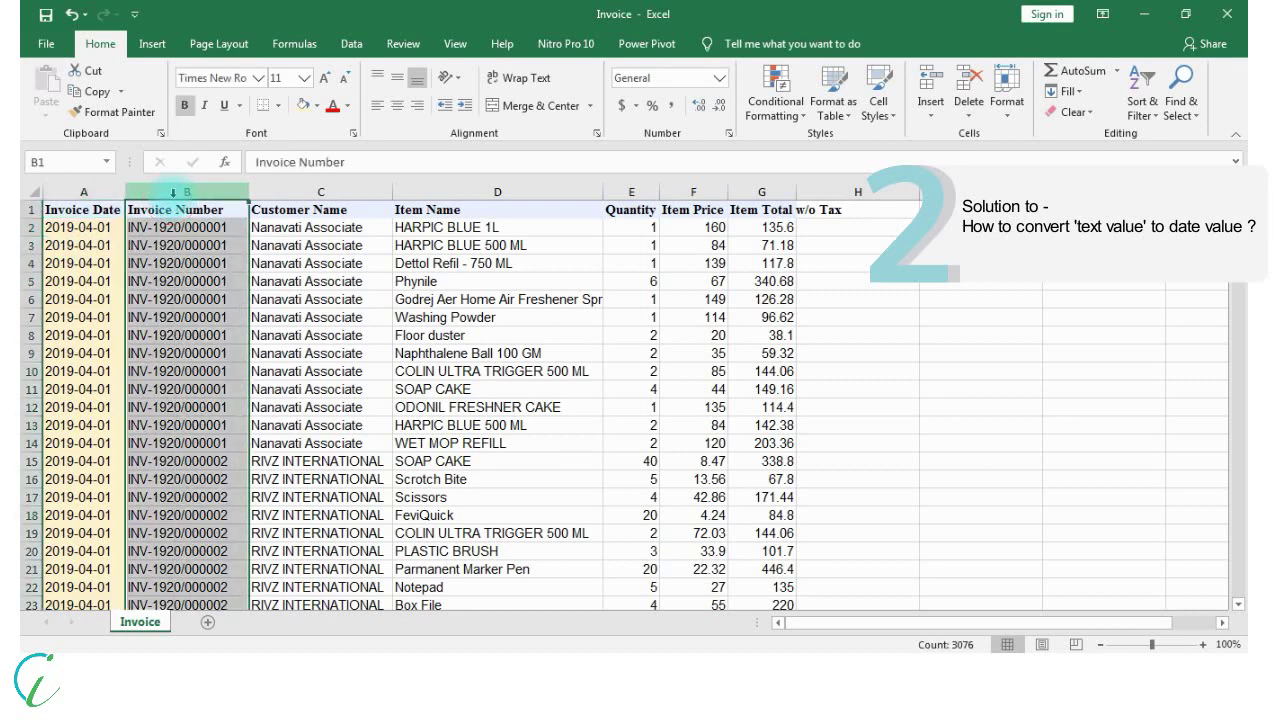
{"action": "right_click", "coordinate": [174, 191]}
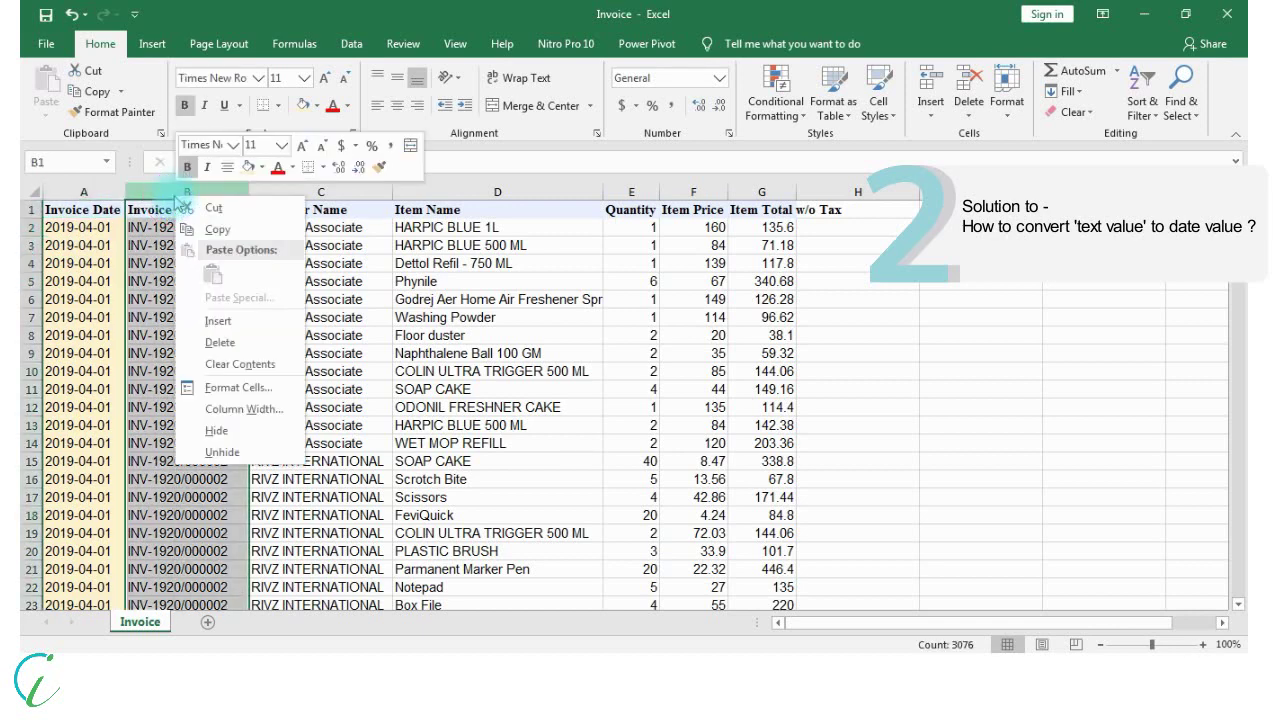
{"action": "left_click", "coordinate": [212, 320]}
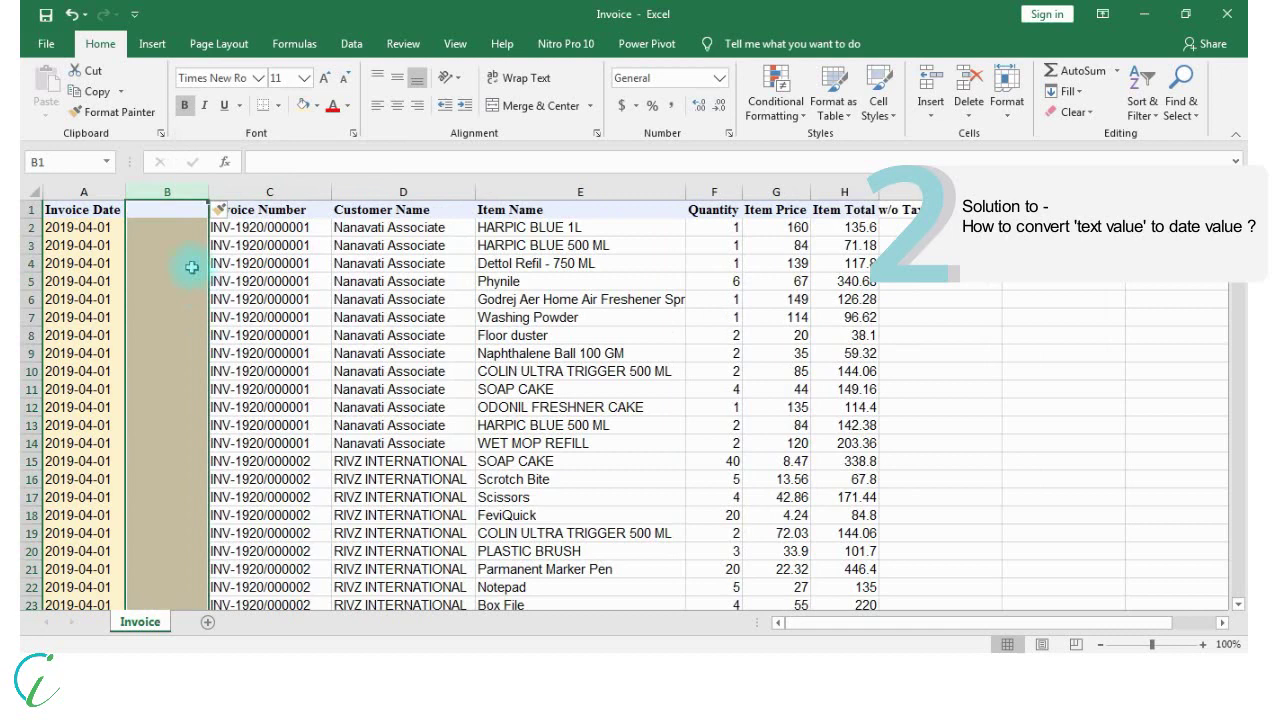
{"action": "left_click", "coordinate": [168, 210]}
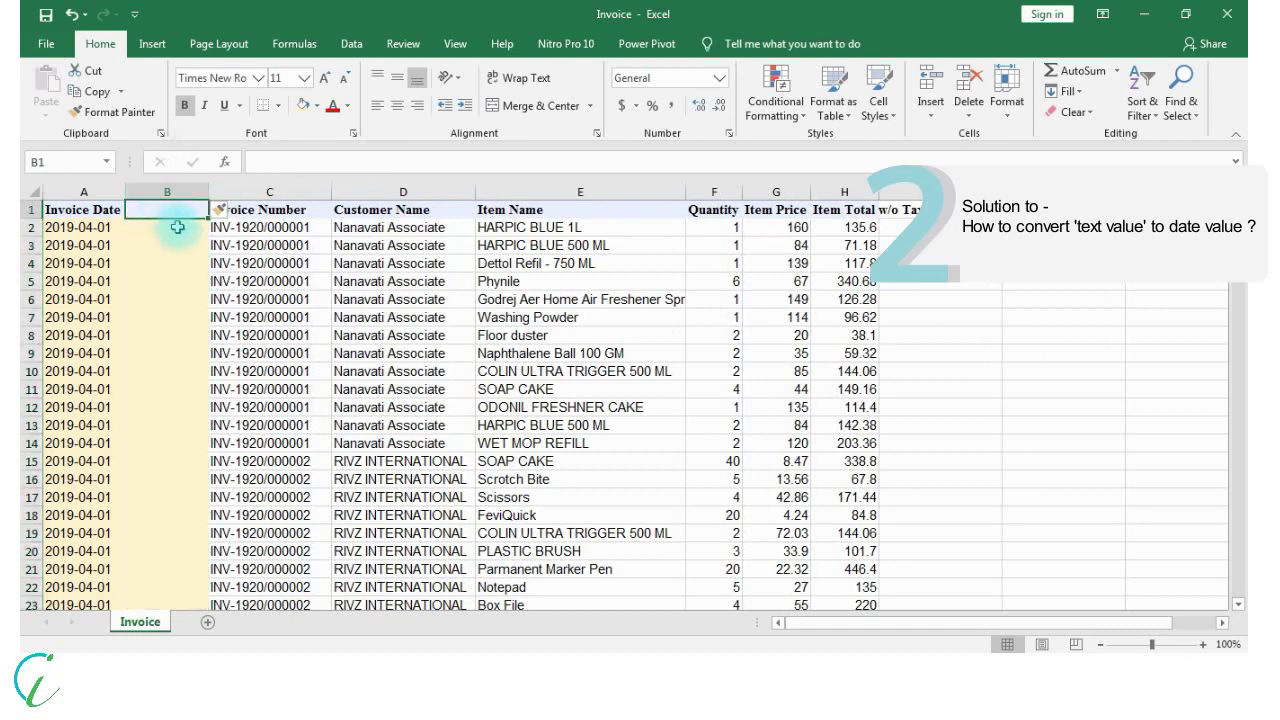
- Enter the header 'Invoice Date' in B1
{"action": "type", "text": "Invp"}
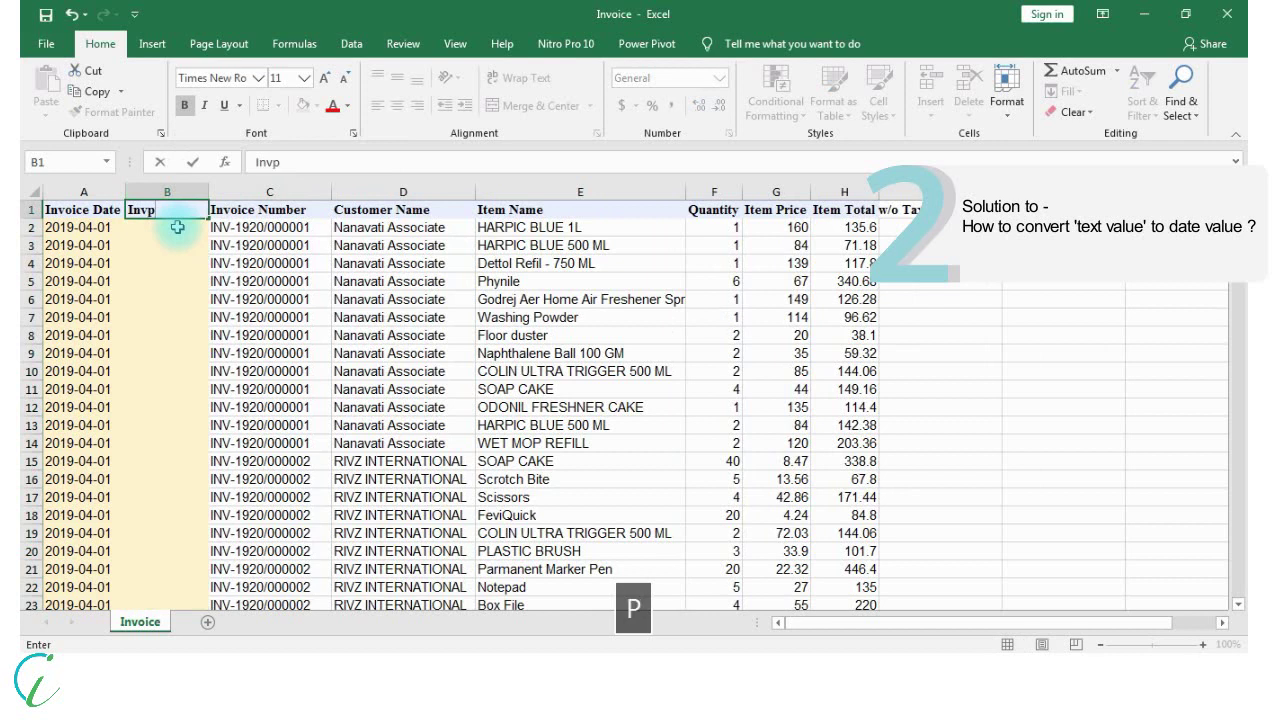
{"action": "key", "text": "BackSpace"}
{"action": "type", "text": "oice "}
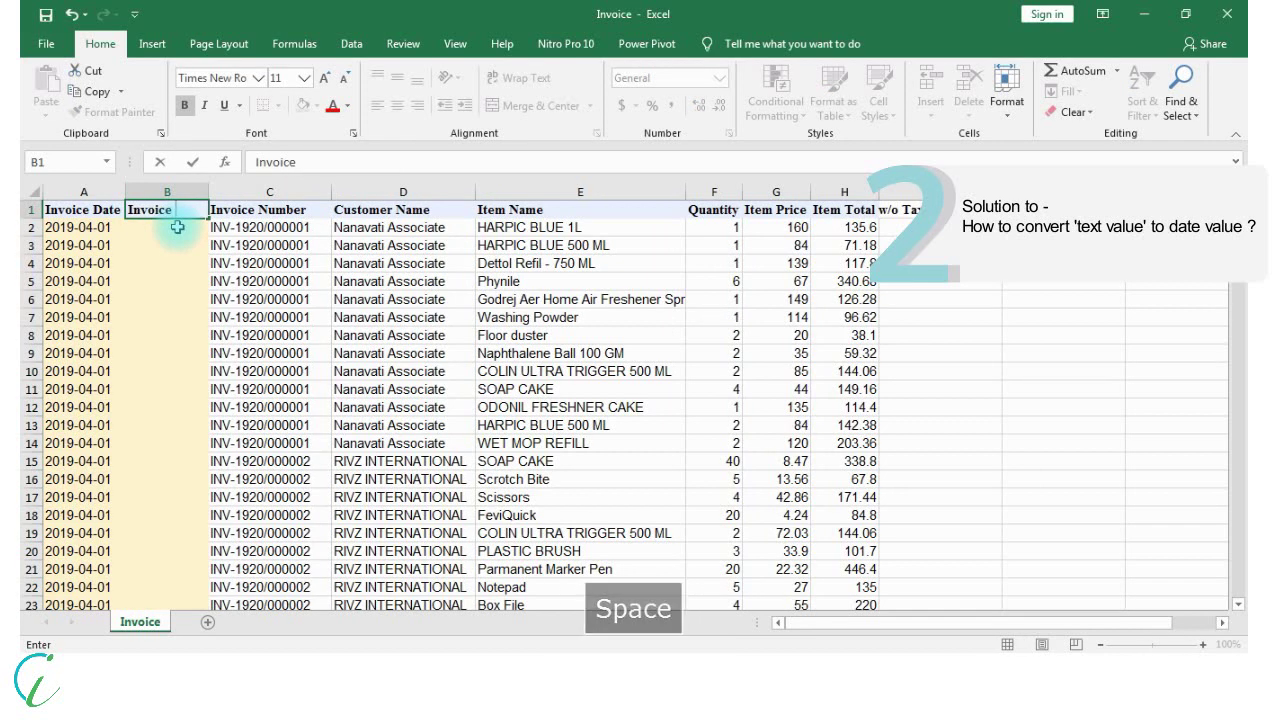
{"action": "type", "text": "Dat"}
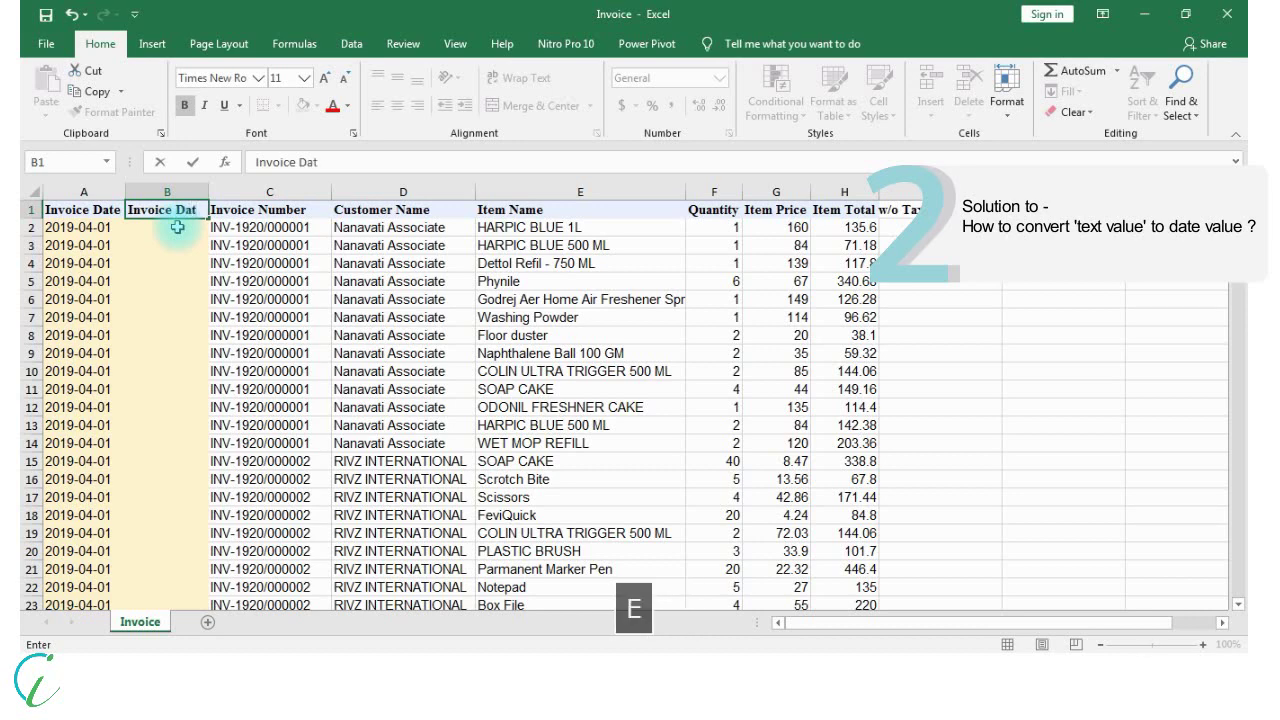
{"action": "type", "text": "e"}
{"action": "key", "text": "Return"}
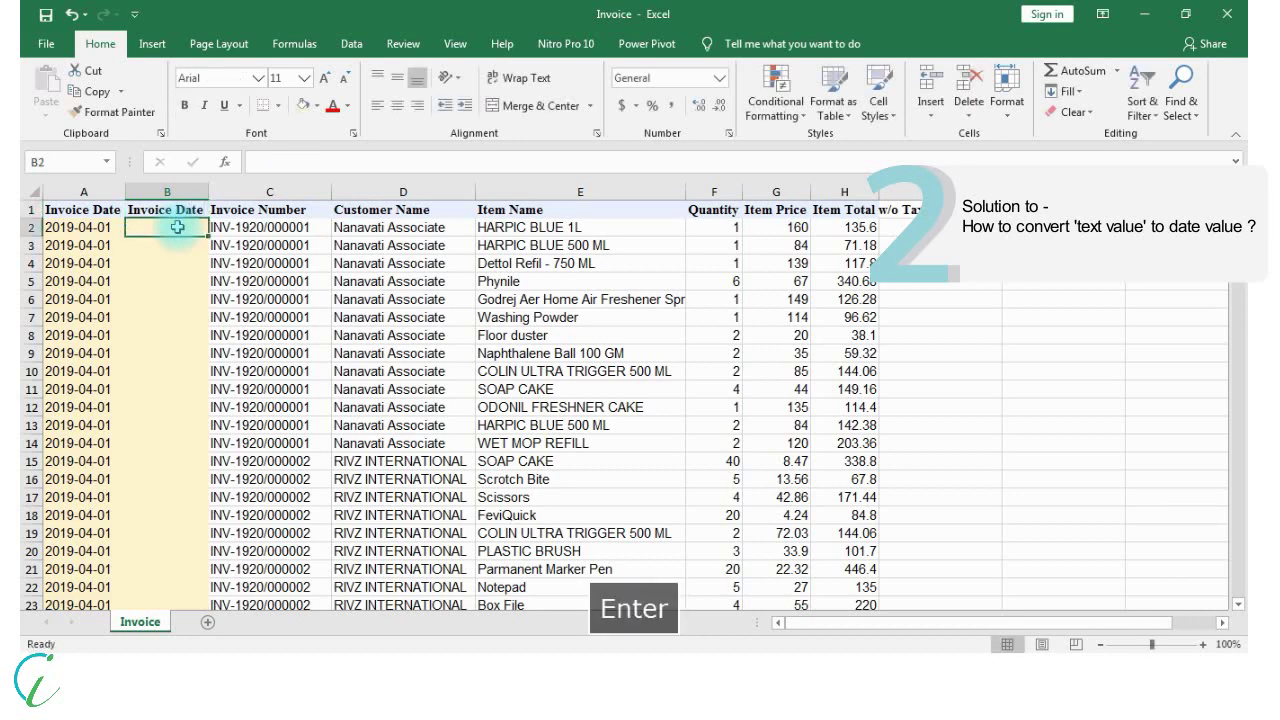
- Enter =DATEVALUE(A2) in B2 so it returns the serial date 43556
{"action": "double_click", "coordinate": [177, 227]}
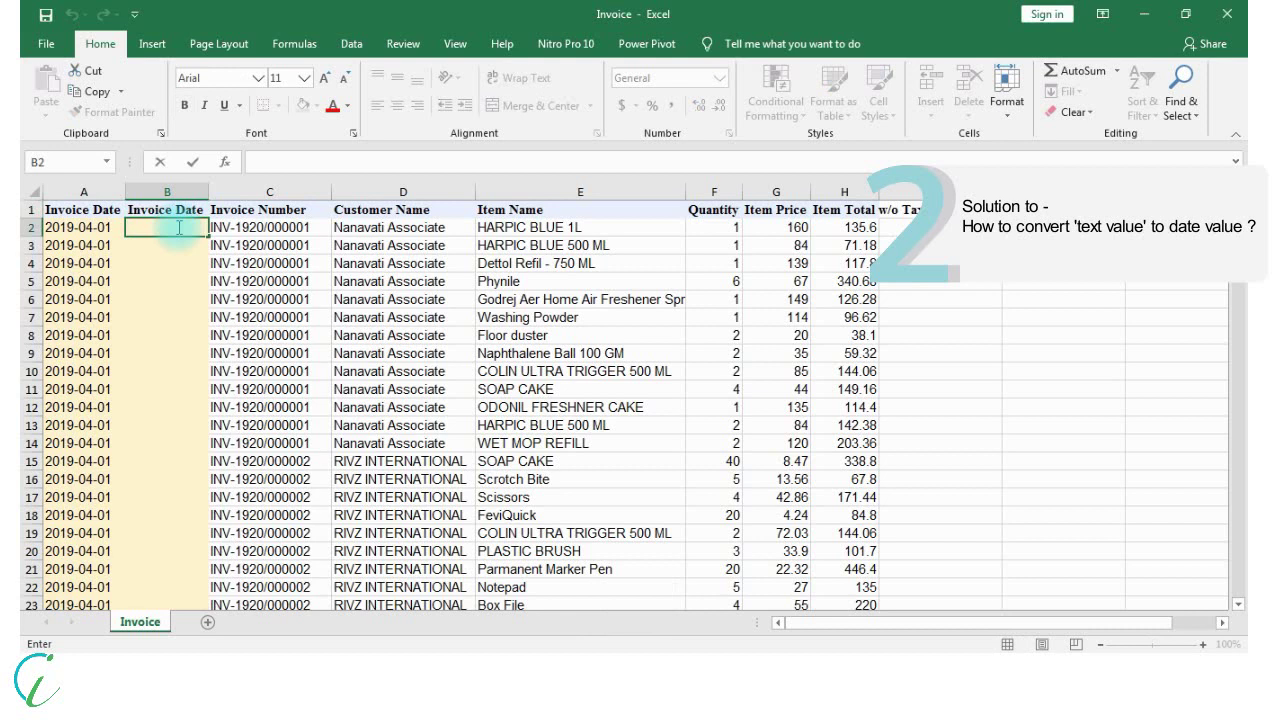
{"action": "type", "text": "=date"}
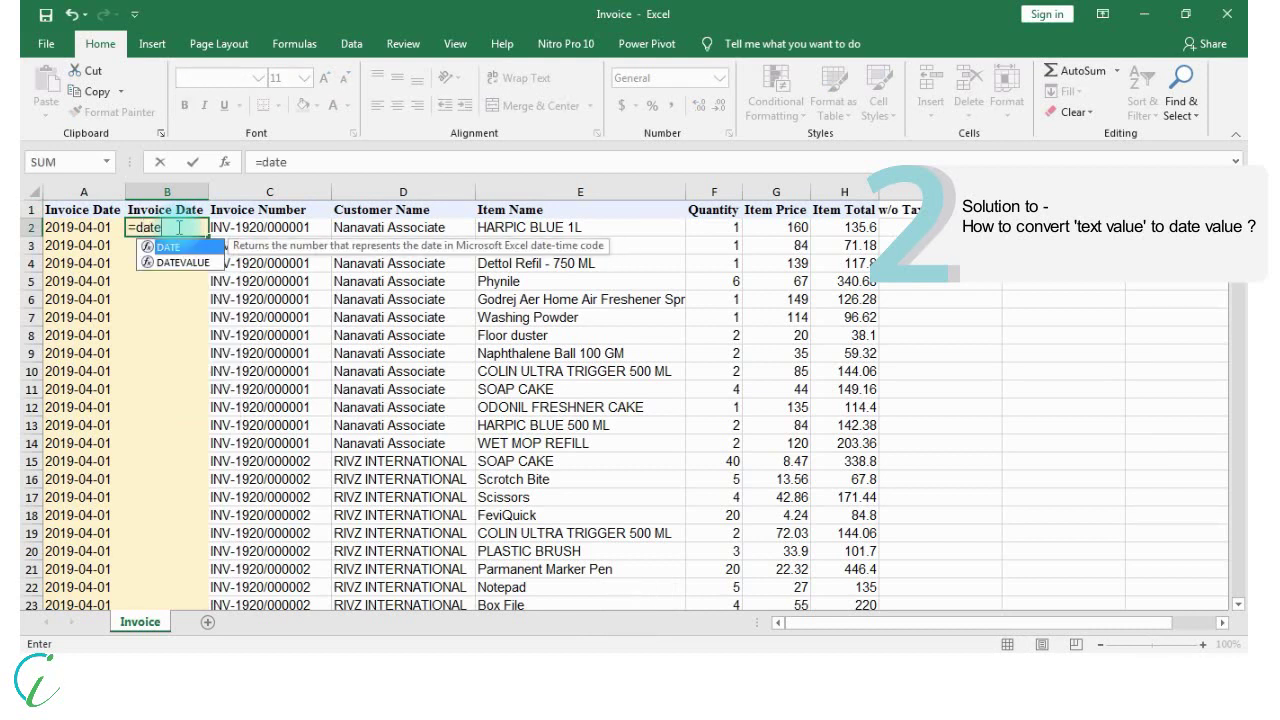
{"action": "left_click", "coordinate": [178, 264]}
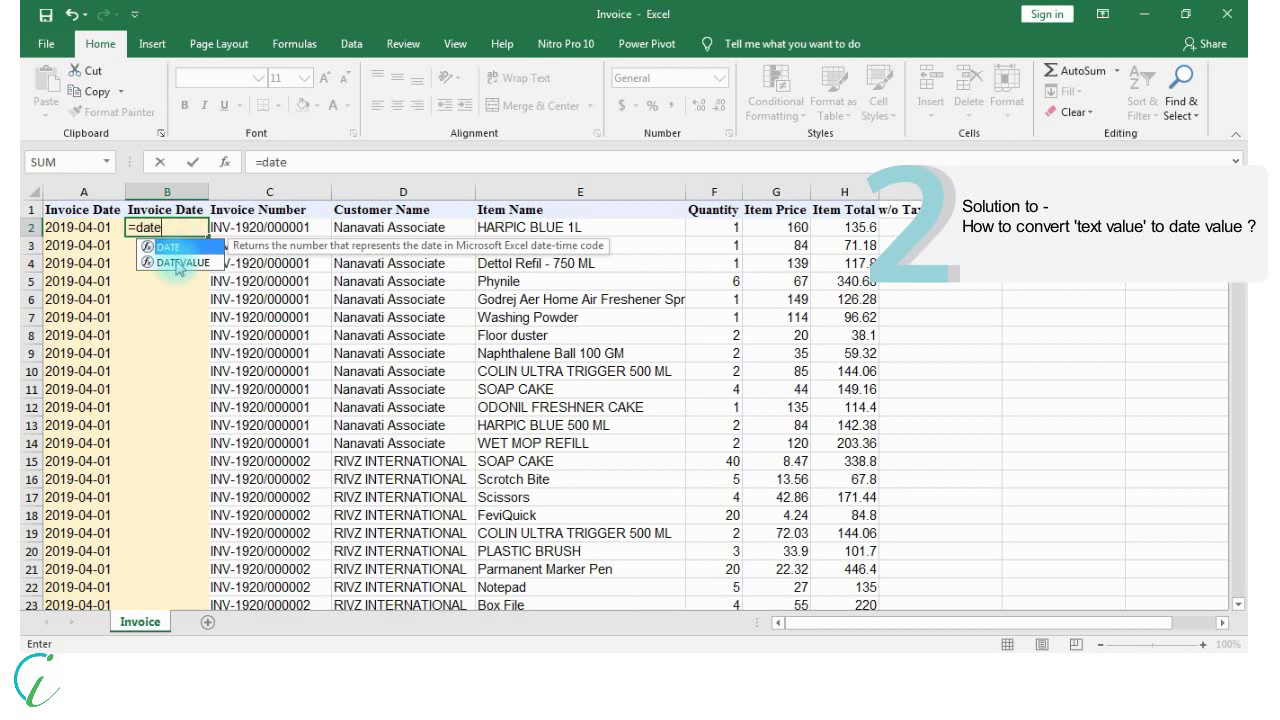
{"action": "double_click", "coordinate": [178, 264]}
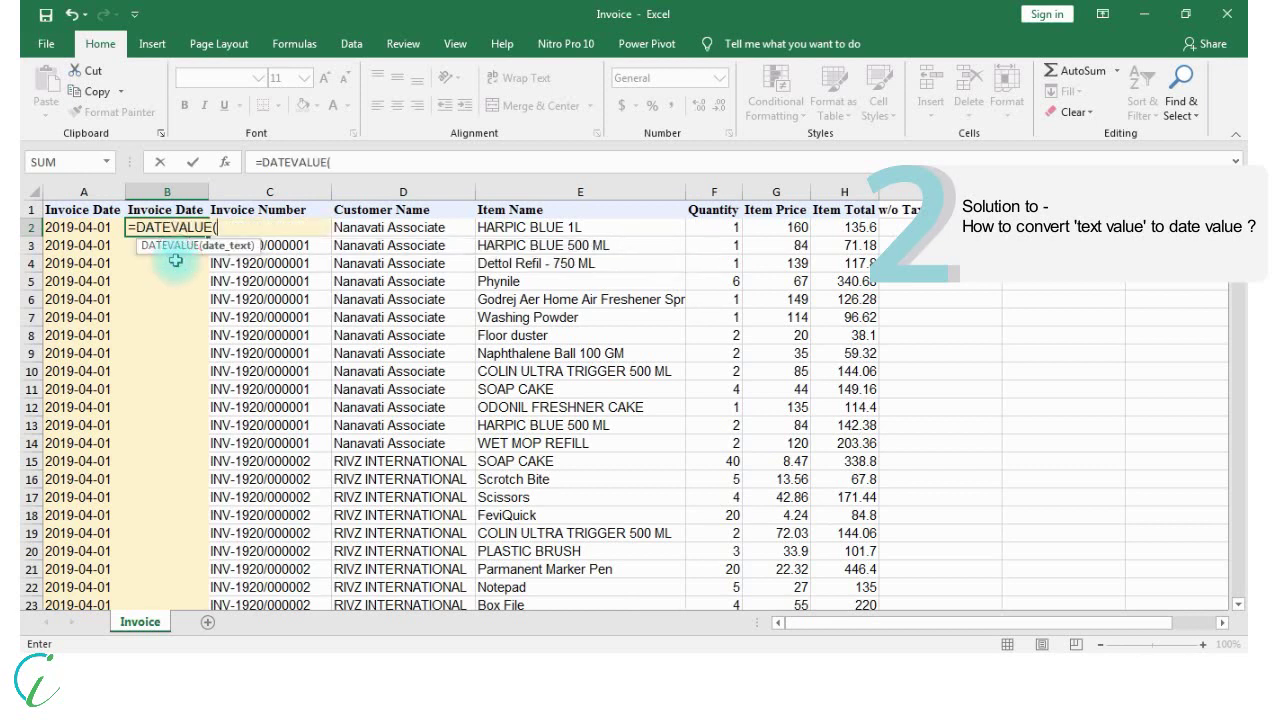
{"action": "left_click", "coordinate": [84, 228]}
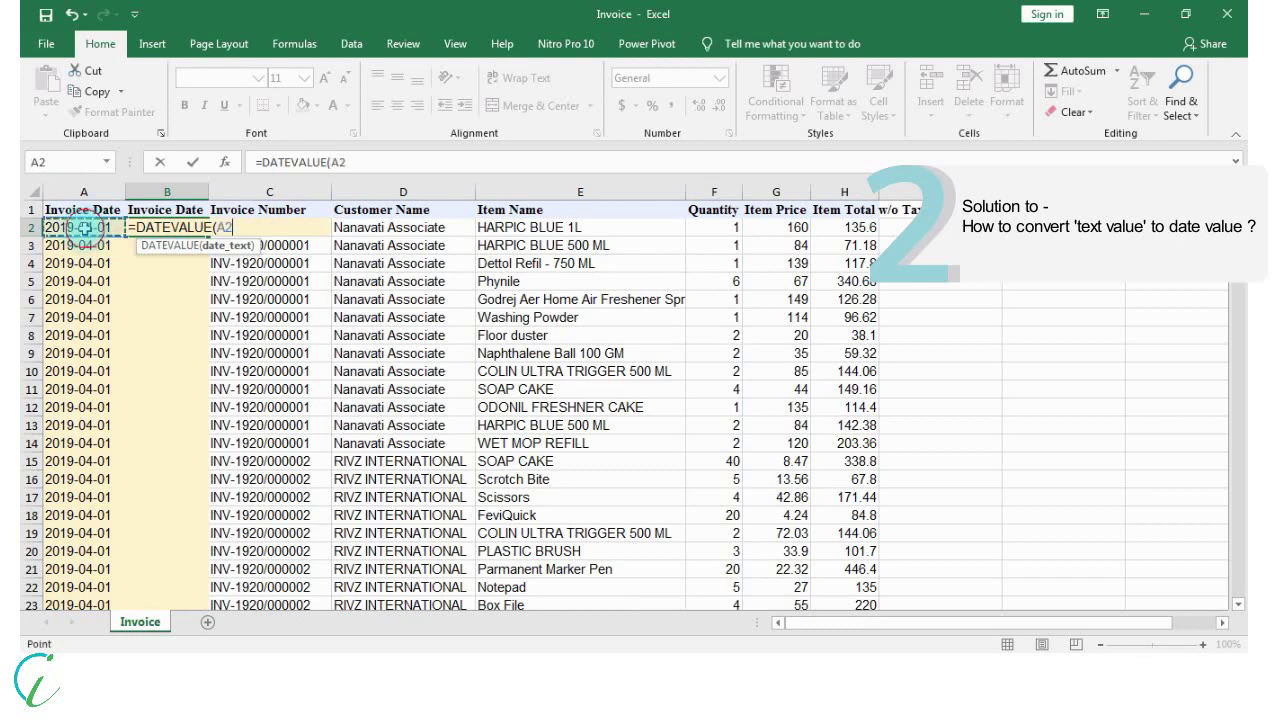
{"action": "type", "text": ")"}
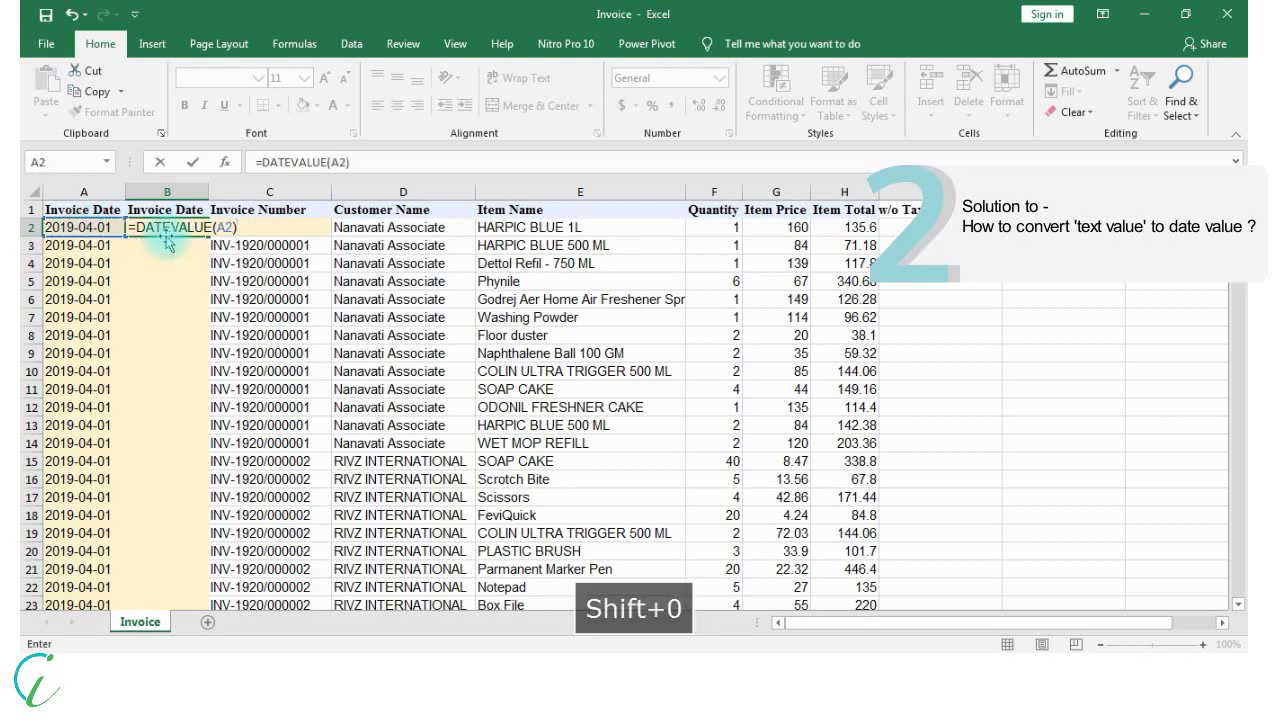
{"action": "key", "text": "Return"}
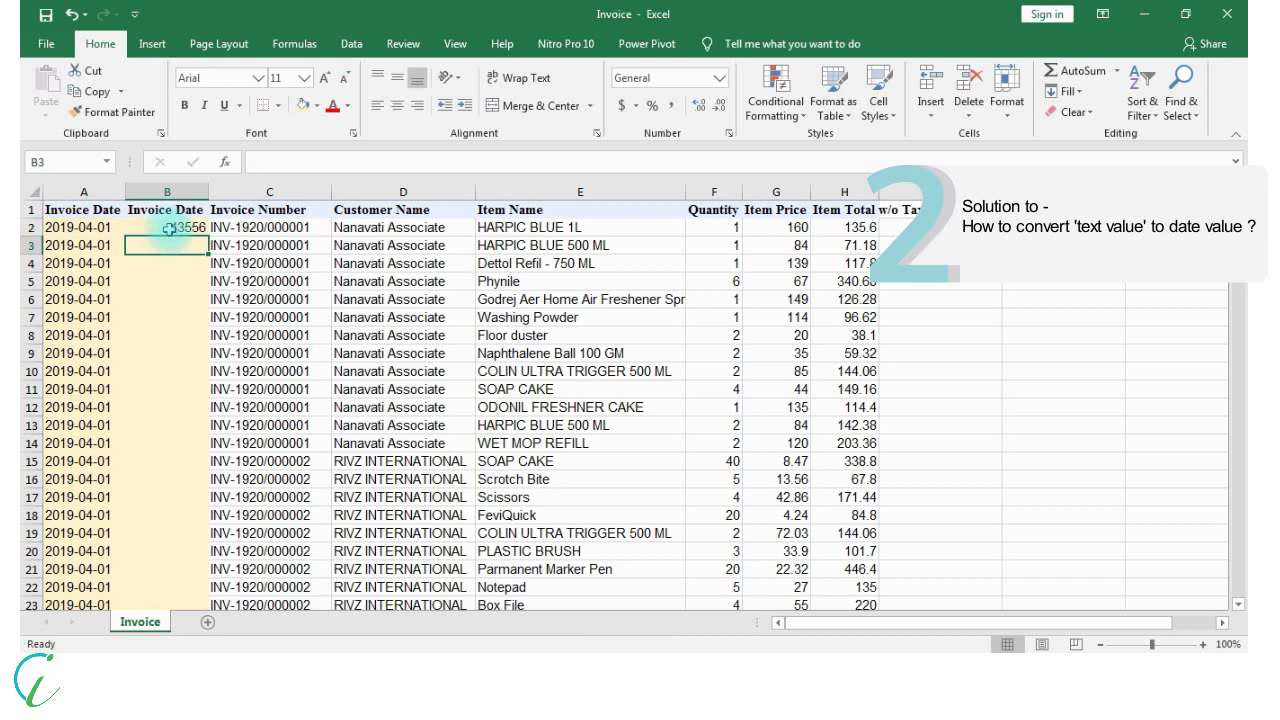
{"action": "left_click", "coordinate": [169, 228]}
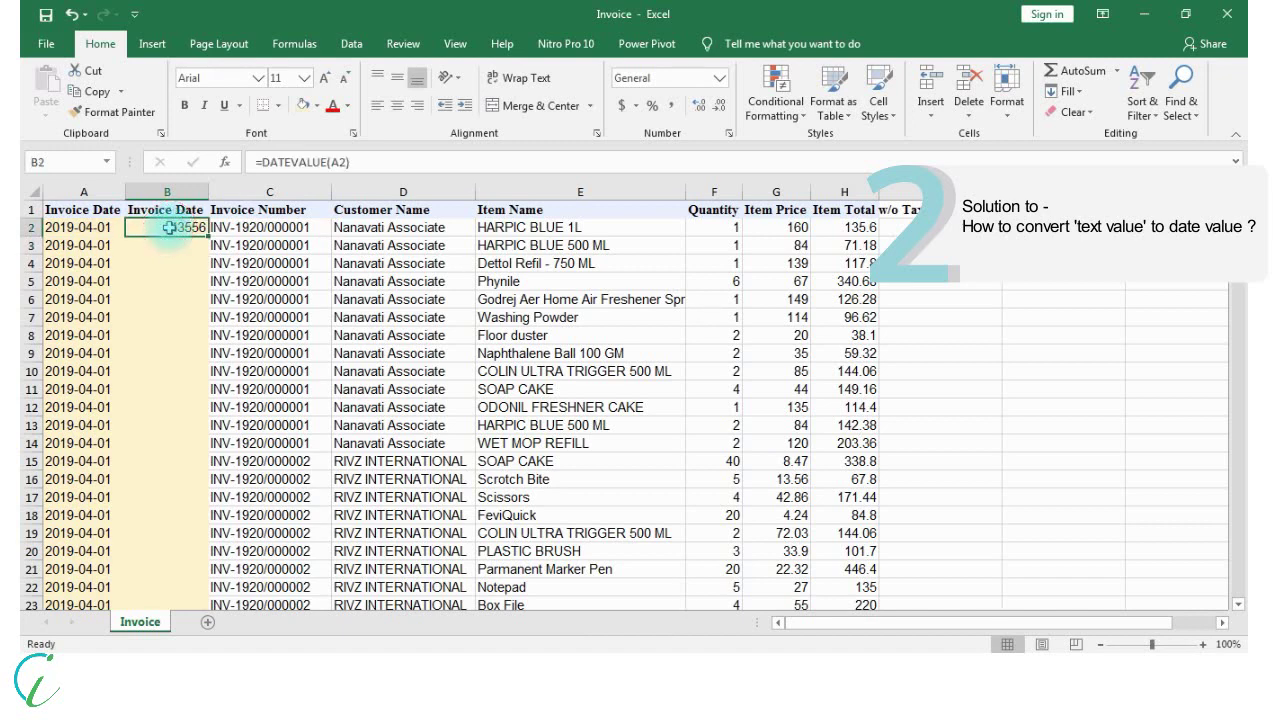
- Format B2 as a Date in the 14-Mar-12 style
{"action": "right_click", "coordinate": [170, 228]}
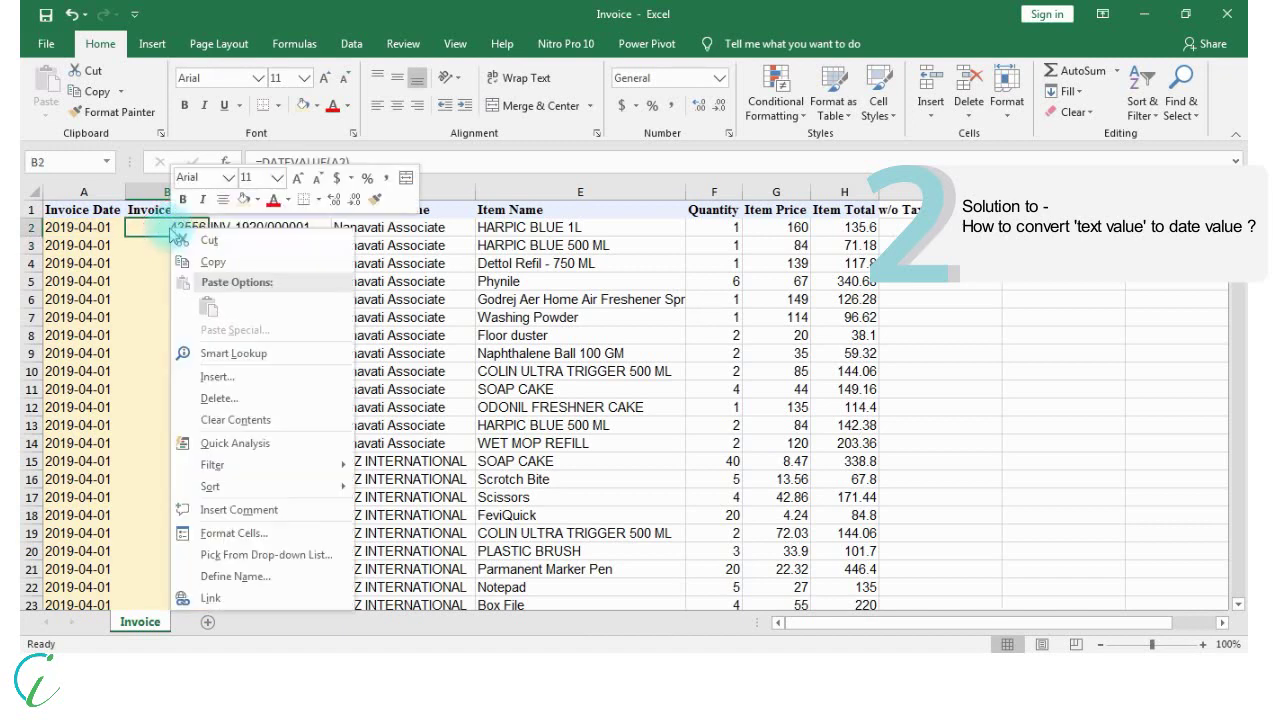
{"action": "left_click", "coordinate": [265, 536]}
{"action": "left_click", "coordinate": [55, 343]}
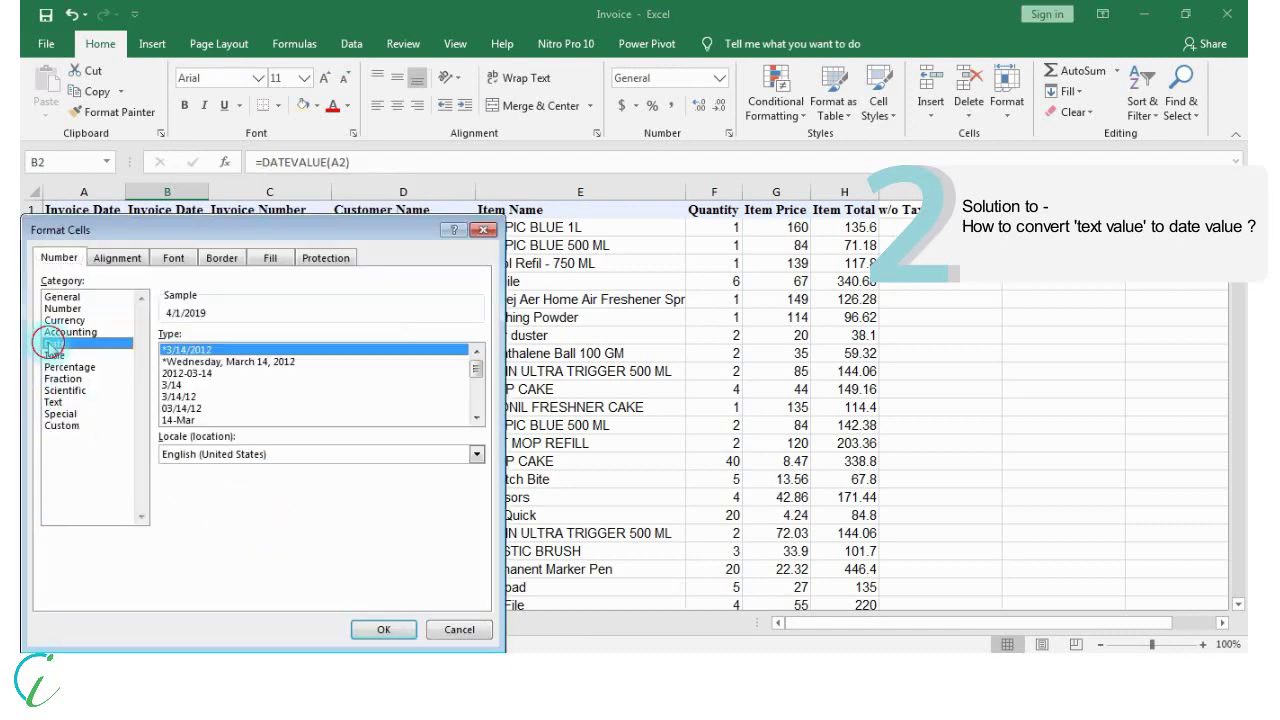
{"action": "left_click", "coordinate": [476, 417]}
{"action": "left_click", "coordinate": [476, 417]}
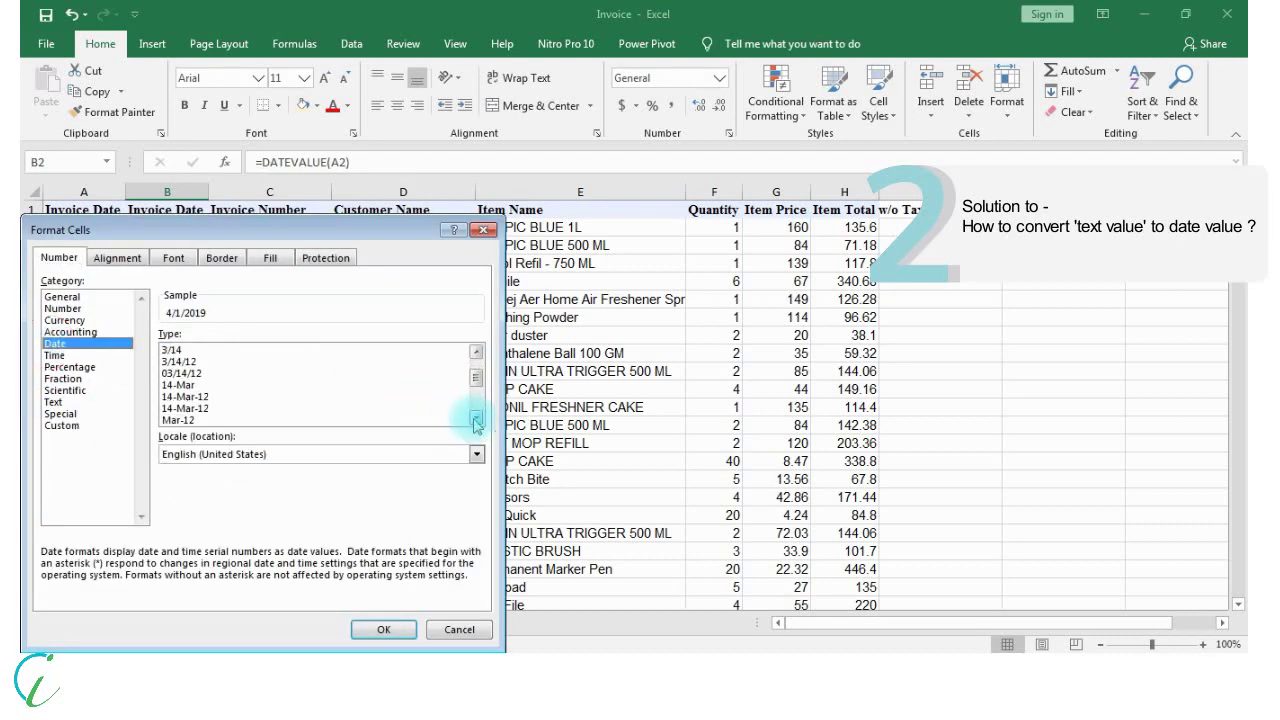
{"action": "left_click", "coordinate": [174, 397]}
{"action": "left_click", "coordinate": [383, 629]}
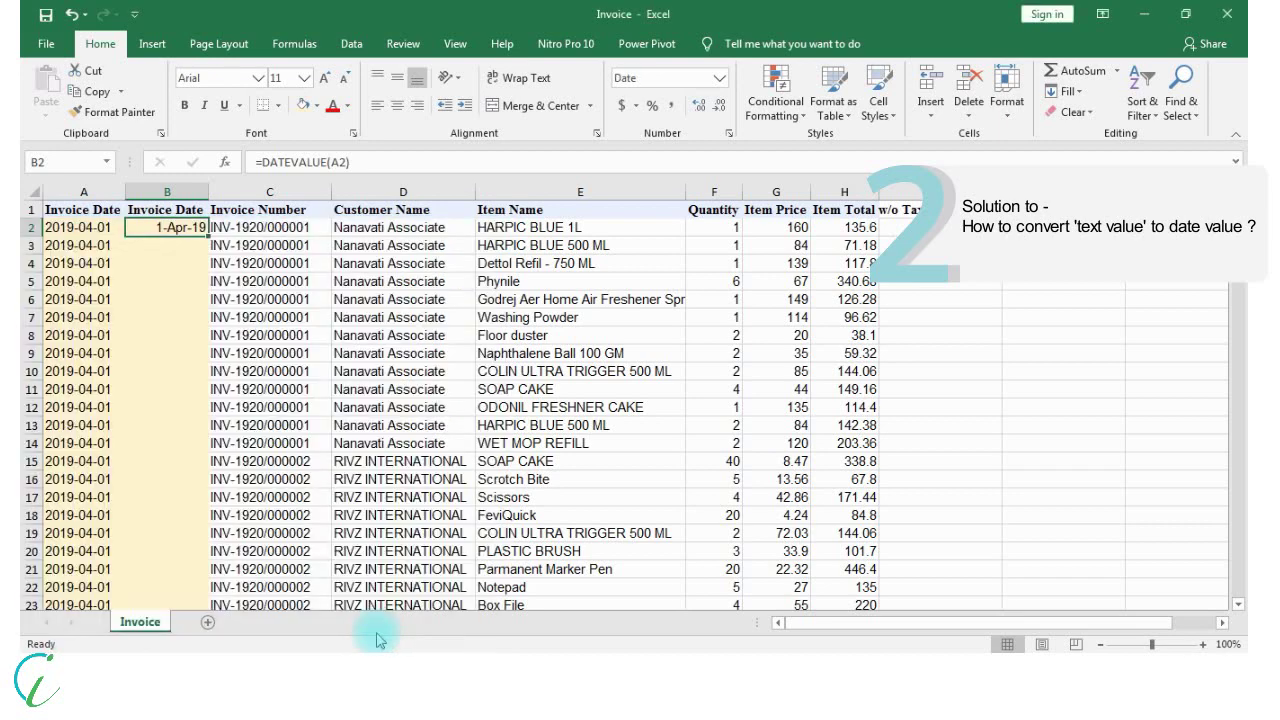
- Fill the date formula down to row 3076 and select the data range B1:H3076
{"action": "double_click", "coordinate": [209, 237]}
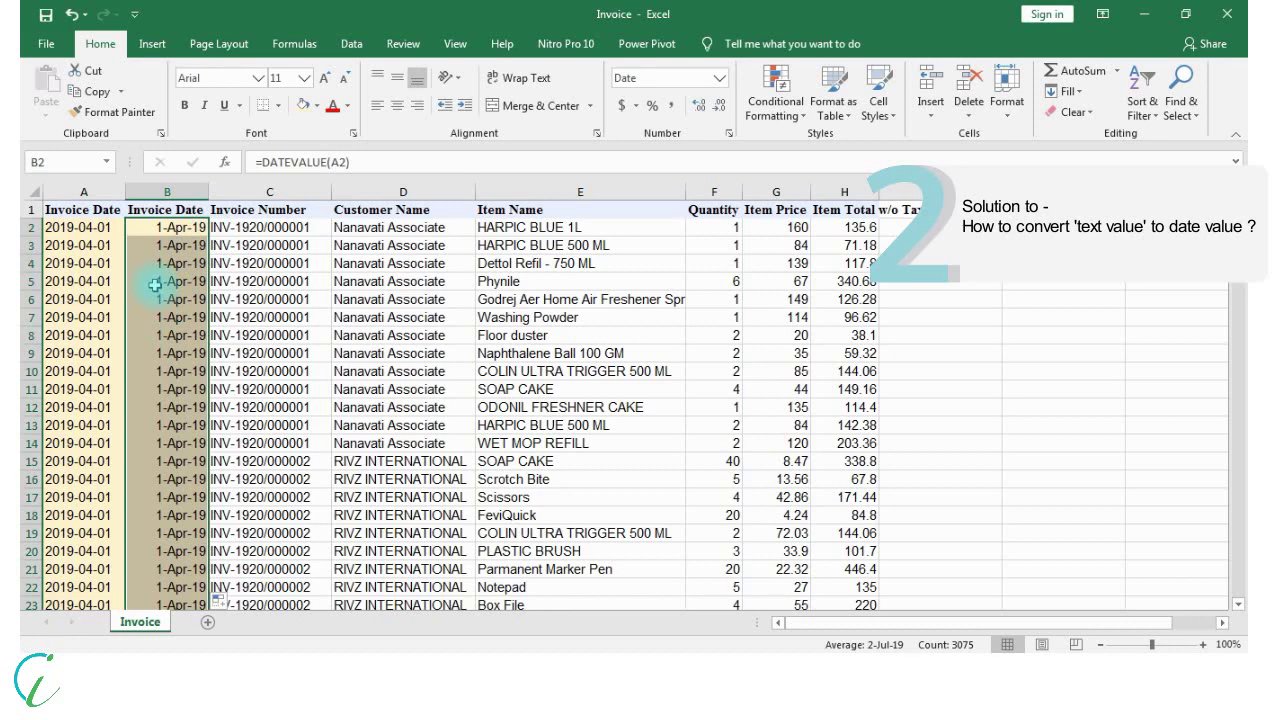
{"action": "left_click", "coordinate": [159, 209]}
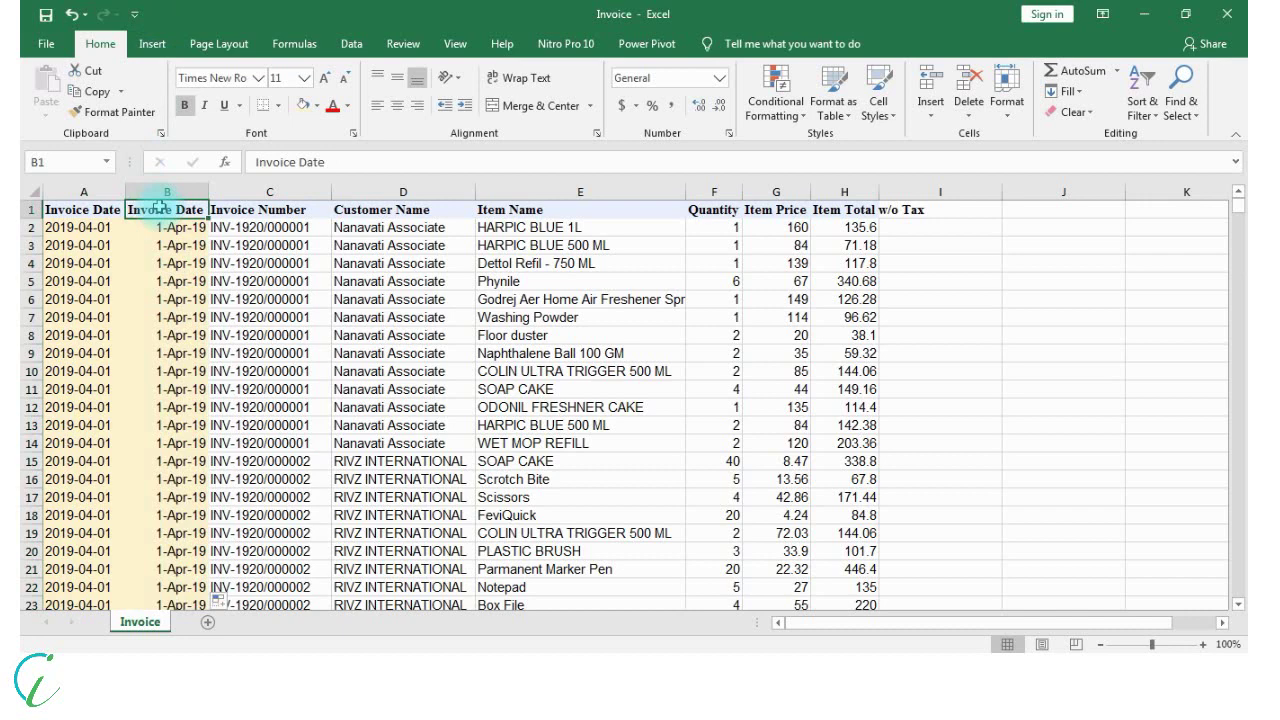
{"action": "key", "text": "ctrl+shift+Down"}
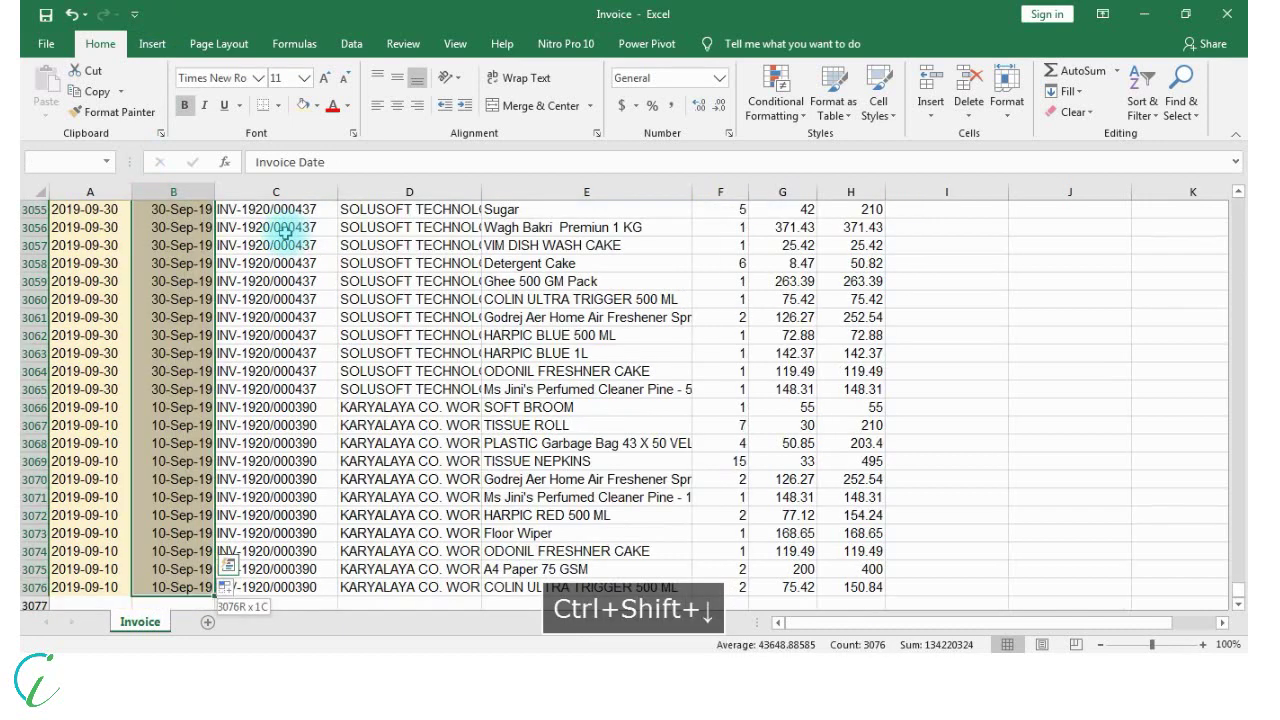
{"action": "key", "text": "ctrl+shift+Right"}
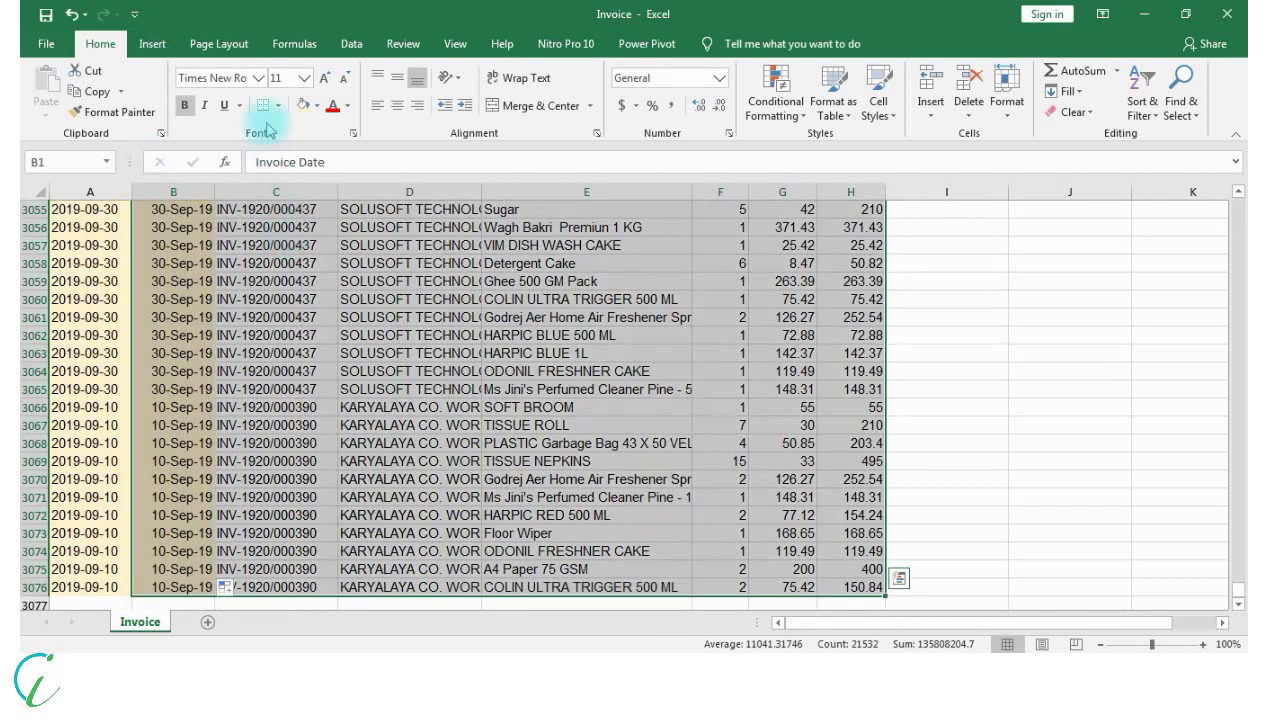
- Create a PivotTable from Invoice!$B$1:$H$3076 on a new worksheet, adding it to the Data Model
{"action": "left_click", "coordinate": [148, 47]}
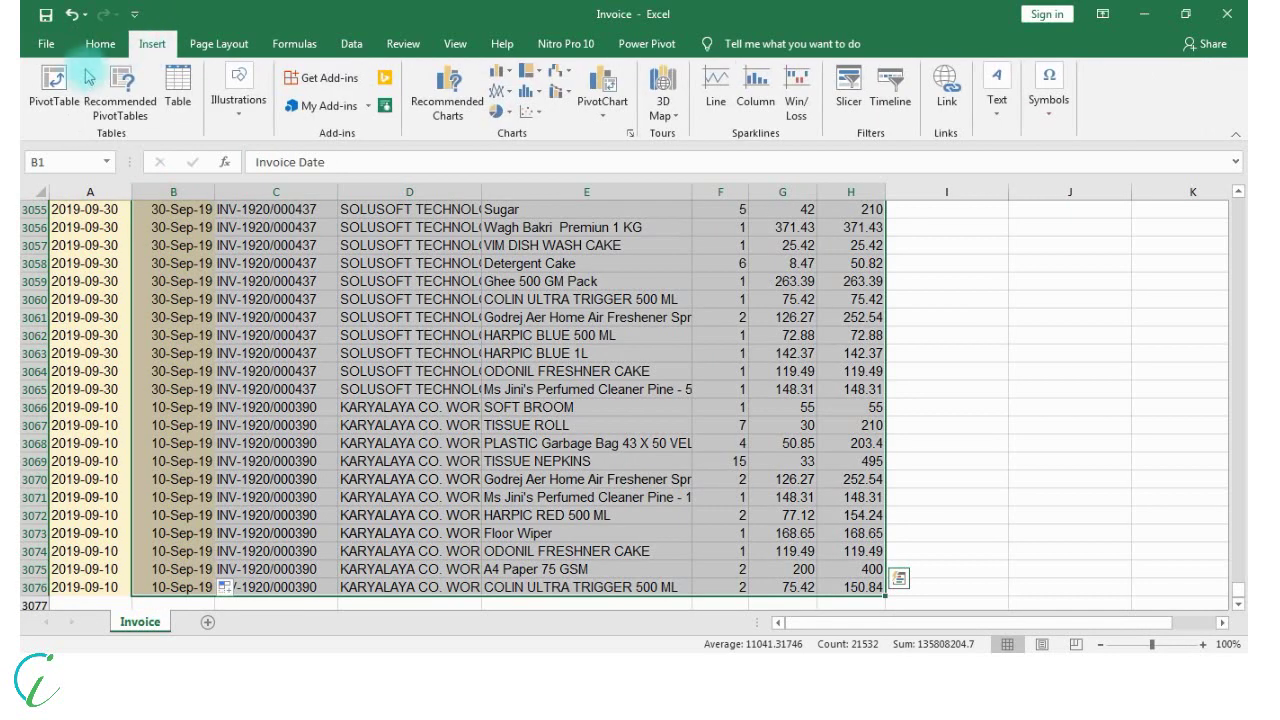
{"action": "left_click", "coordinate": [56, 90]}
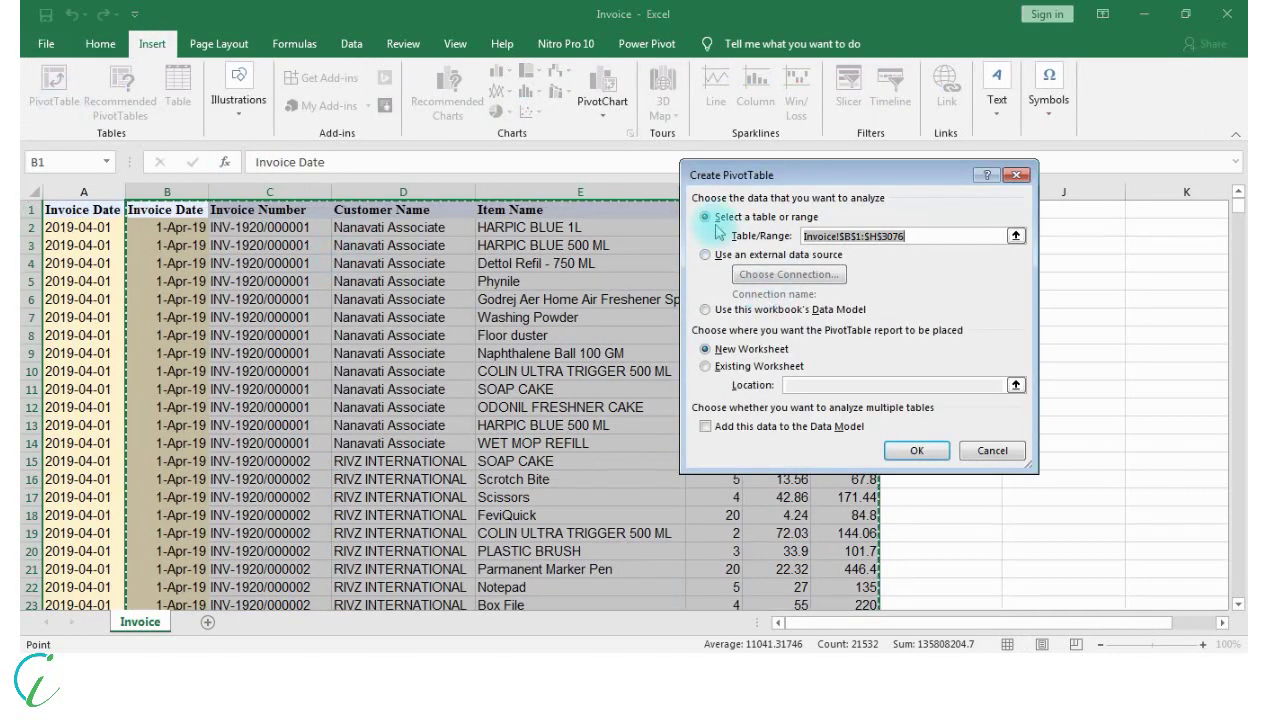
{"action": "left_click", "coordinate": [845, 238]}
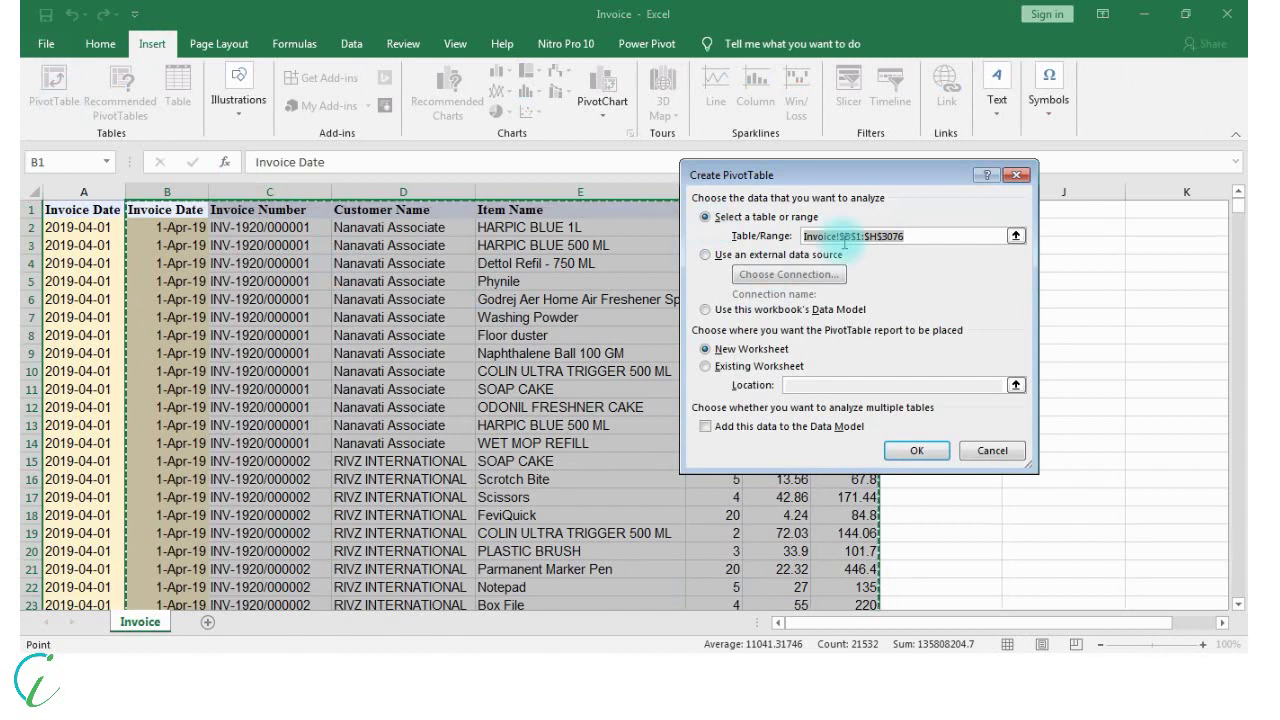
{"action": "double_click", "coordinate": [901, 250]}
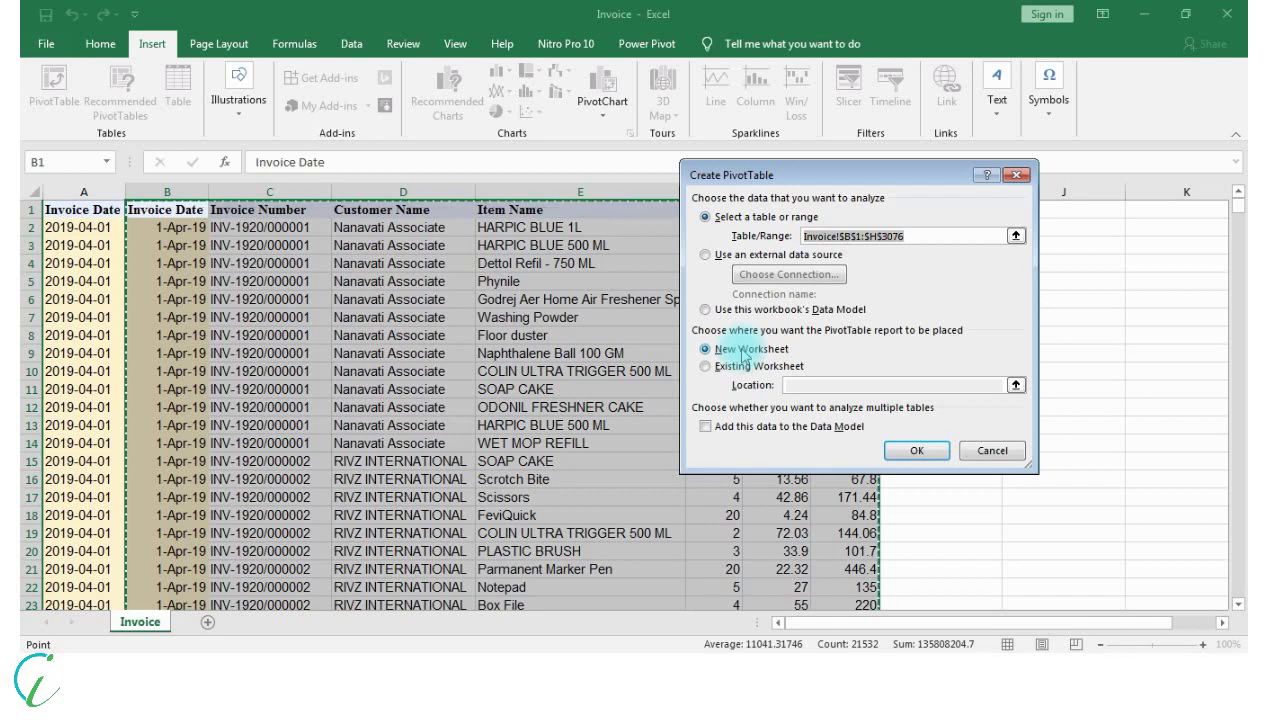
{"action": "left_click", "coordinate": [706, 428]}
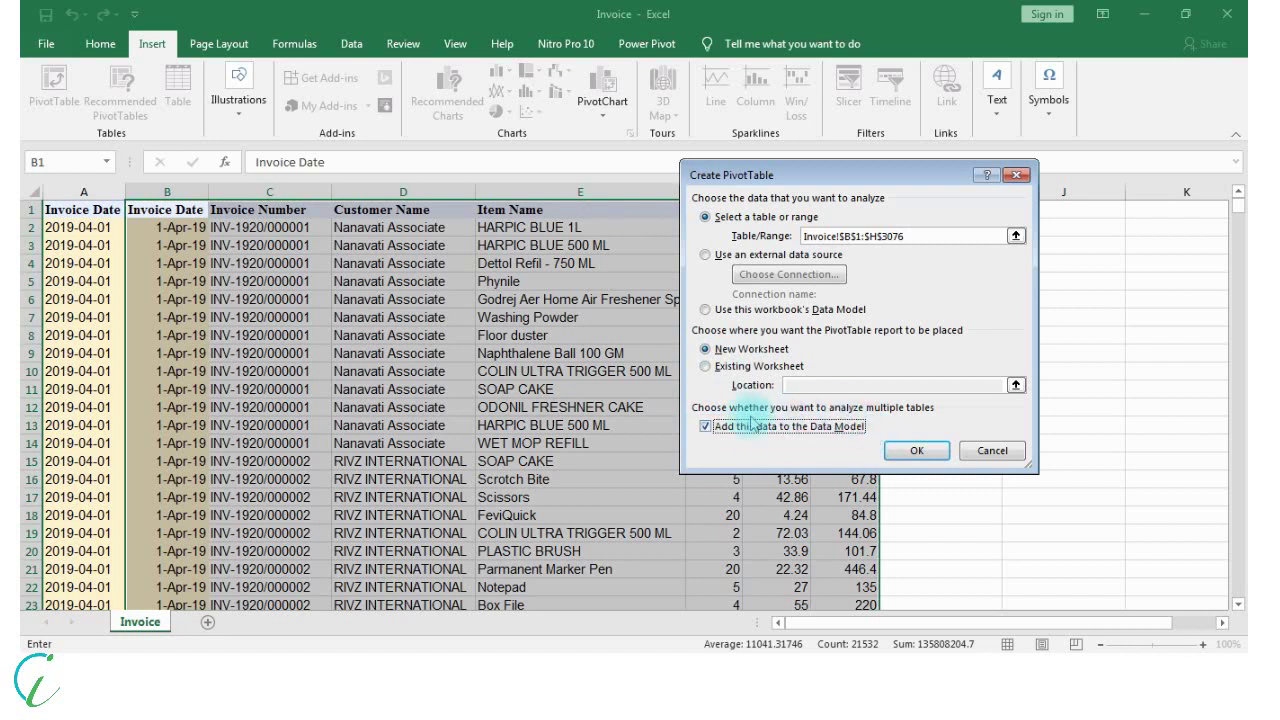
{"action": "left_click", "coordinate": [894, 454]}
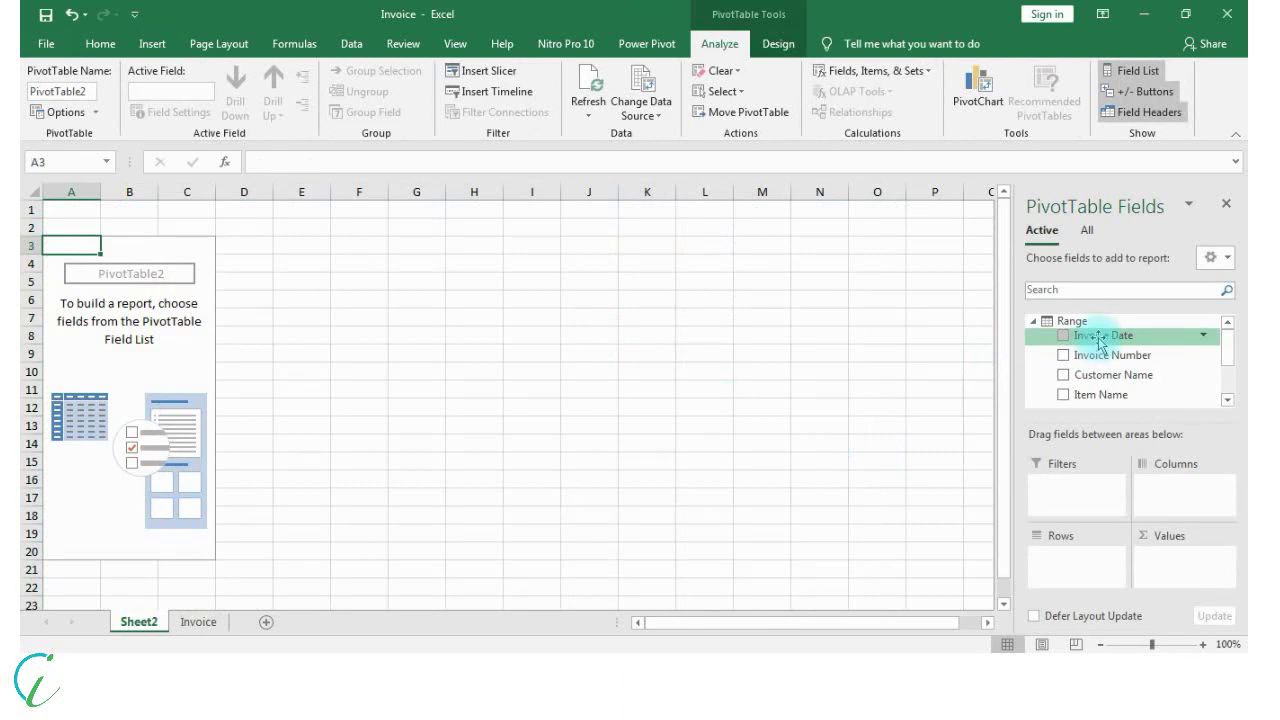
- Put Invoice Date in Rows and group it by Months and Years
{"action": "left_click_drag", "start_coordinate": [1099, 340], "coordinate": [1074, 566]}
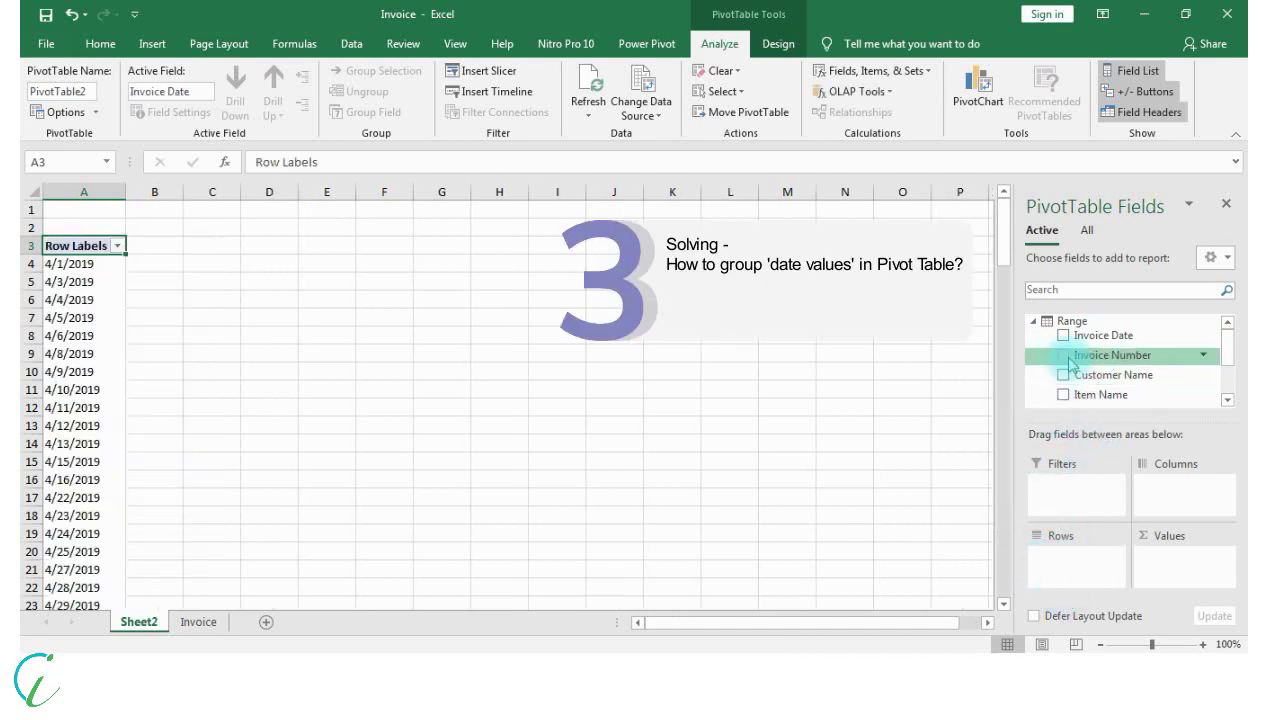
{"action": "left_click", "coordinate": [91, 265]}
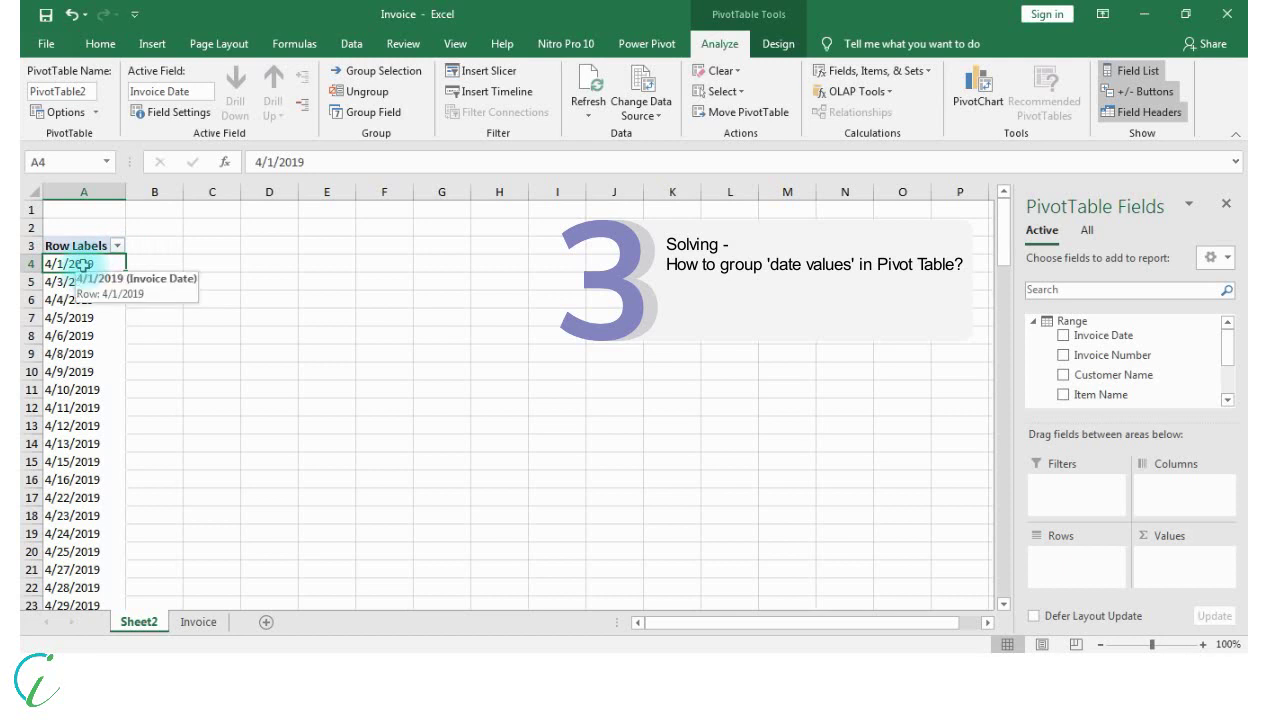
{"action": "right_click", "coordinate": [83, 263]}
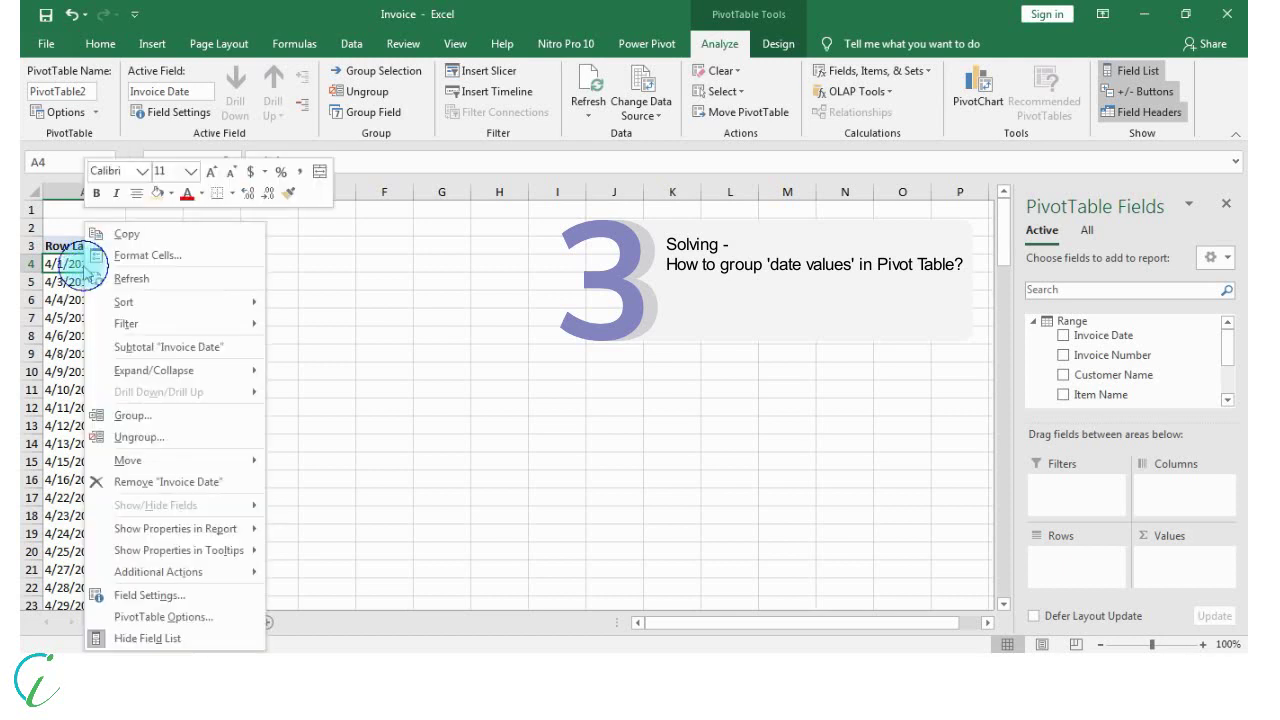
{"action": "left_click", "coordinate": [150, 418]}
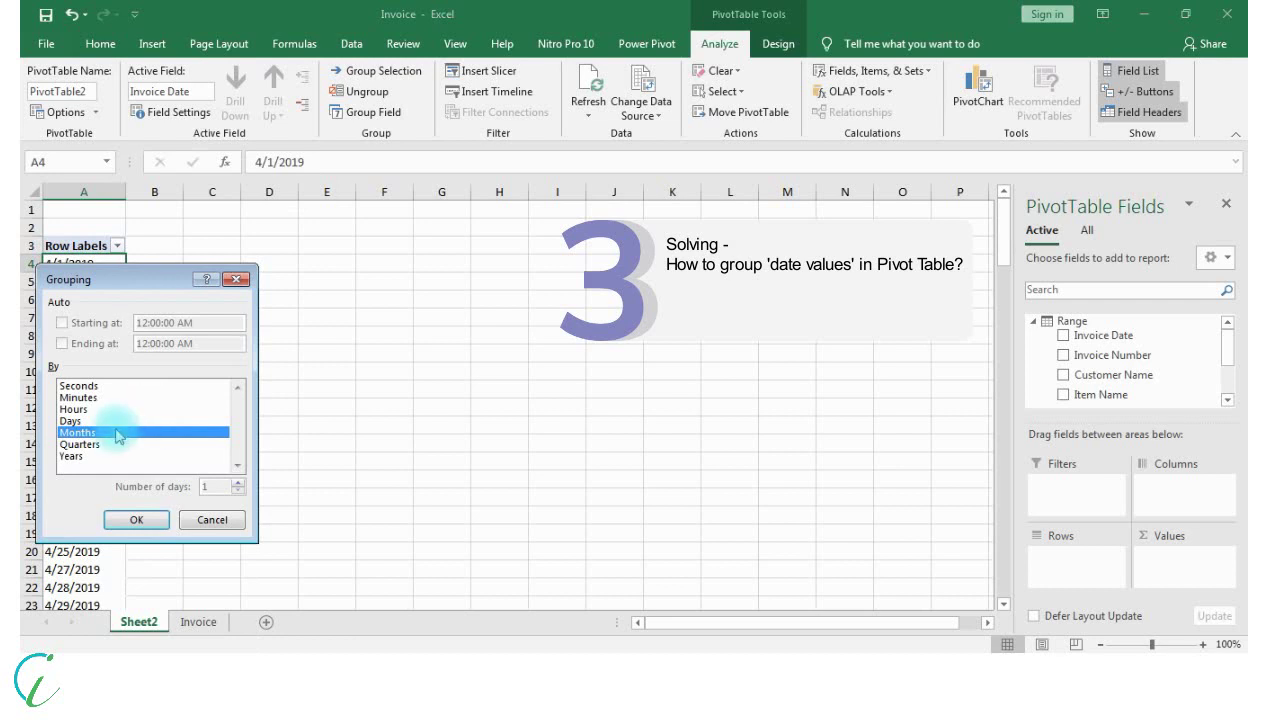
{"action": "left_click", "coordinate": [72, 456], "text": "ctrl"}
{"action": "left_click", "coordinate": [136, 519]}
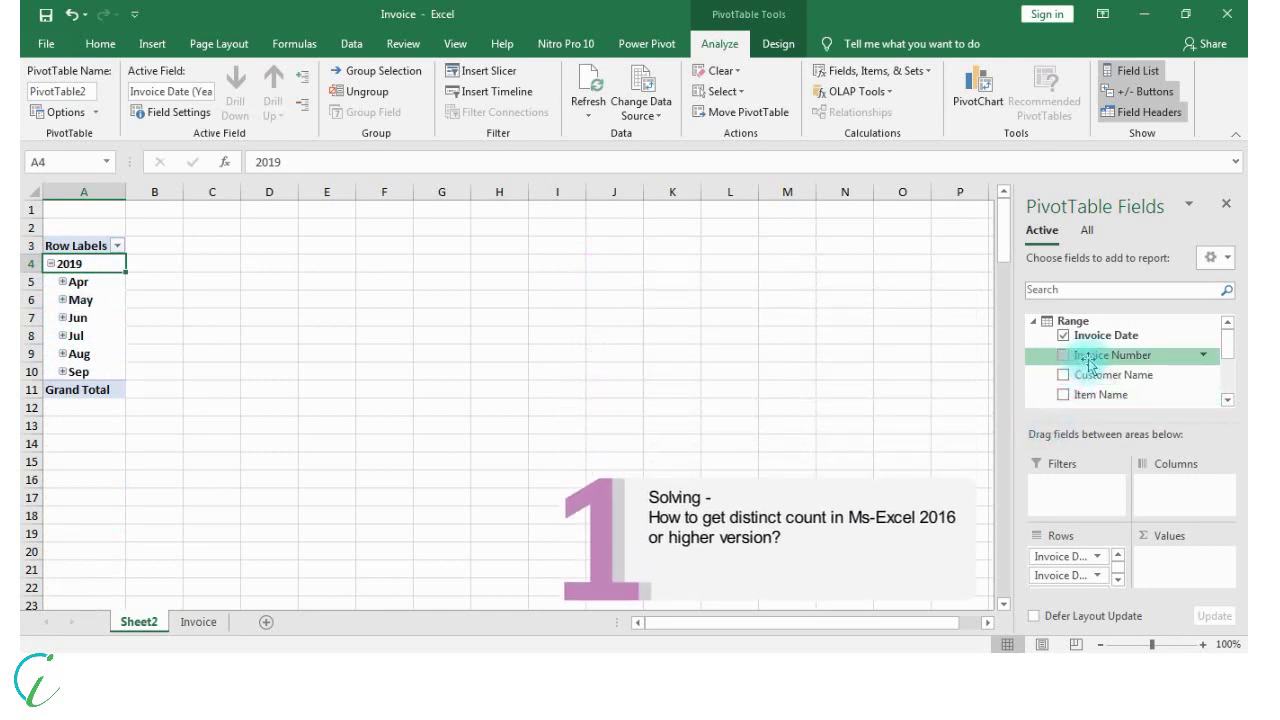
- Add Invoice Number to the Values area to count invoices per month
{"action": "left_click_drag", "start_coordinate": [1093, 360], "coordinate": [1178, 568]}
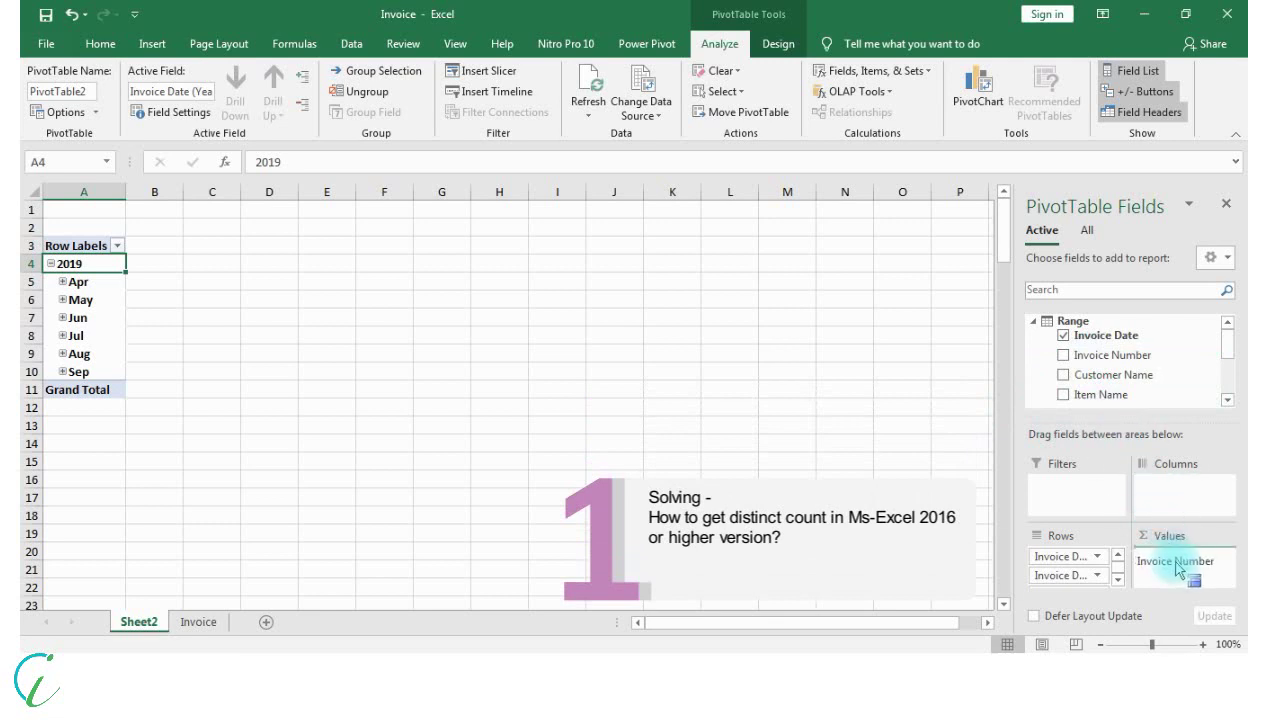
{"action": "left_click_drag", "start_coordinate": [1178, 568], "coordinate": [1178, 572]}
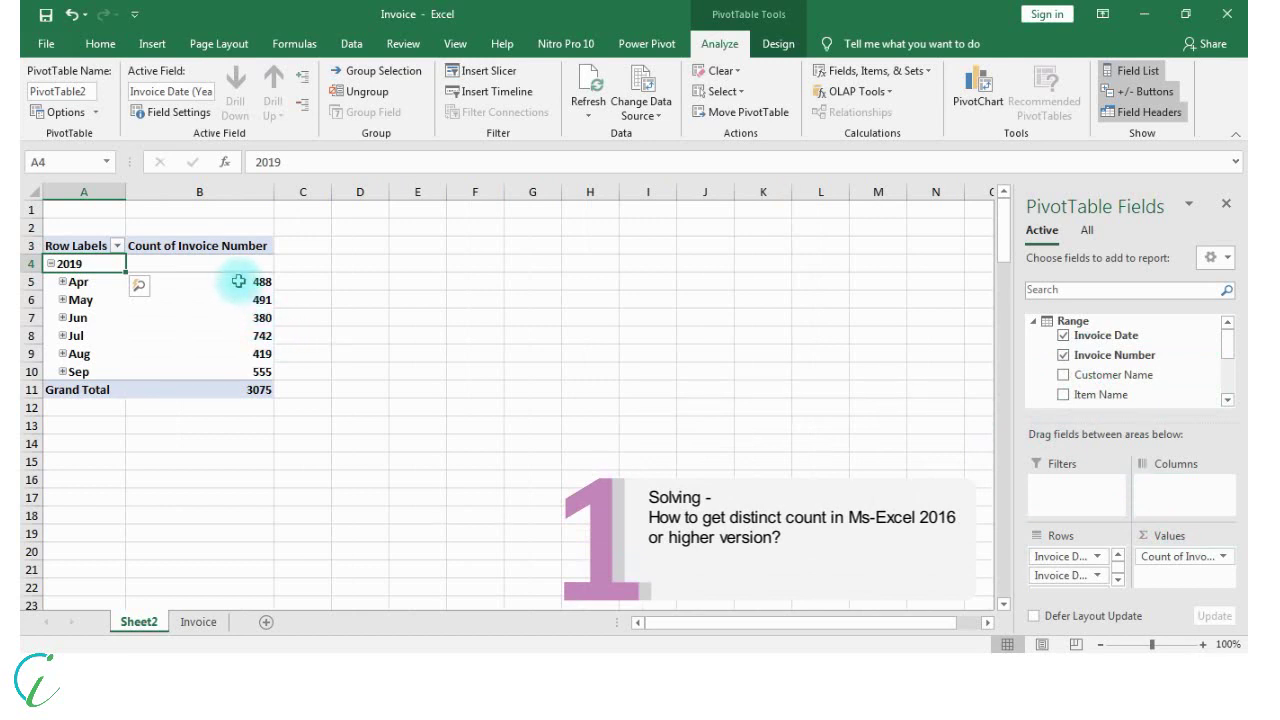
{"action": "left_click_drag", "start_coordinate": [252, 282], "coordinate": [241, 371]}
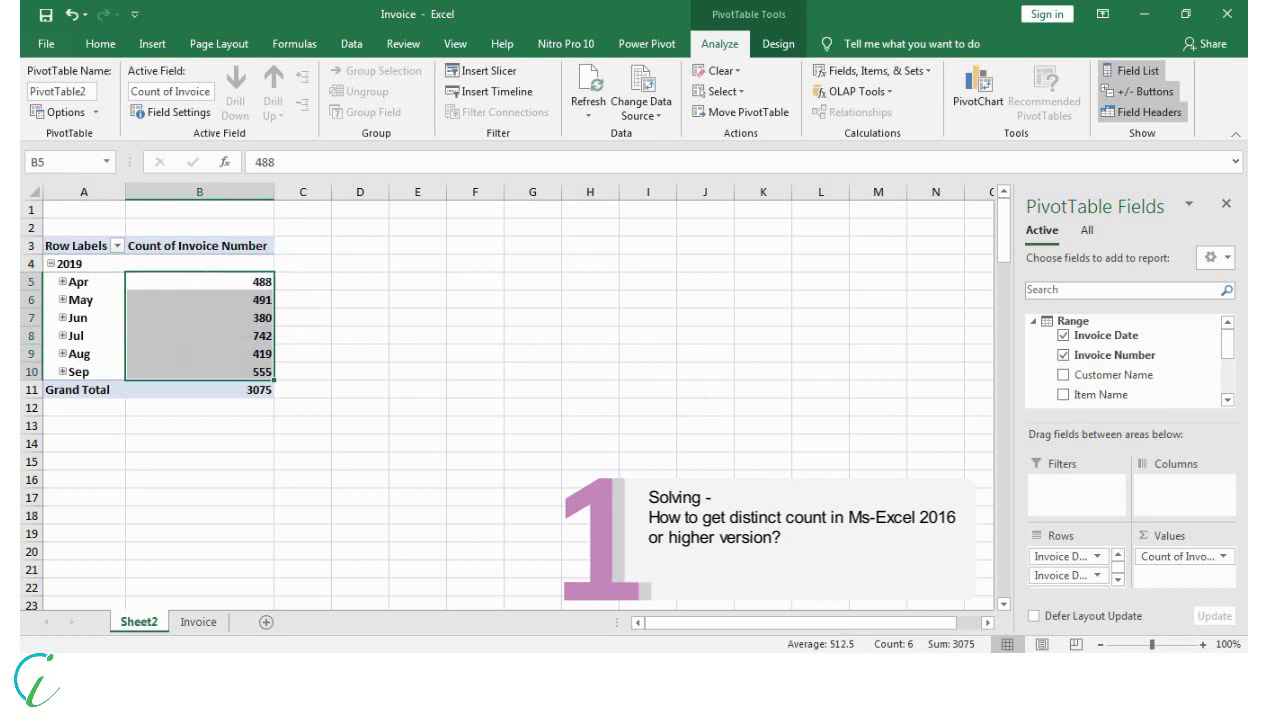
- Change the Invoice Number summary to Distinct Count, totalling 403
{"action": "left_click", "coordinate": [1165, 563]}
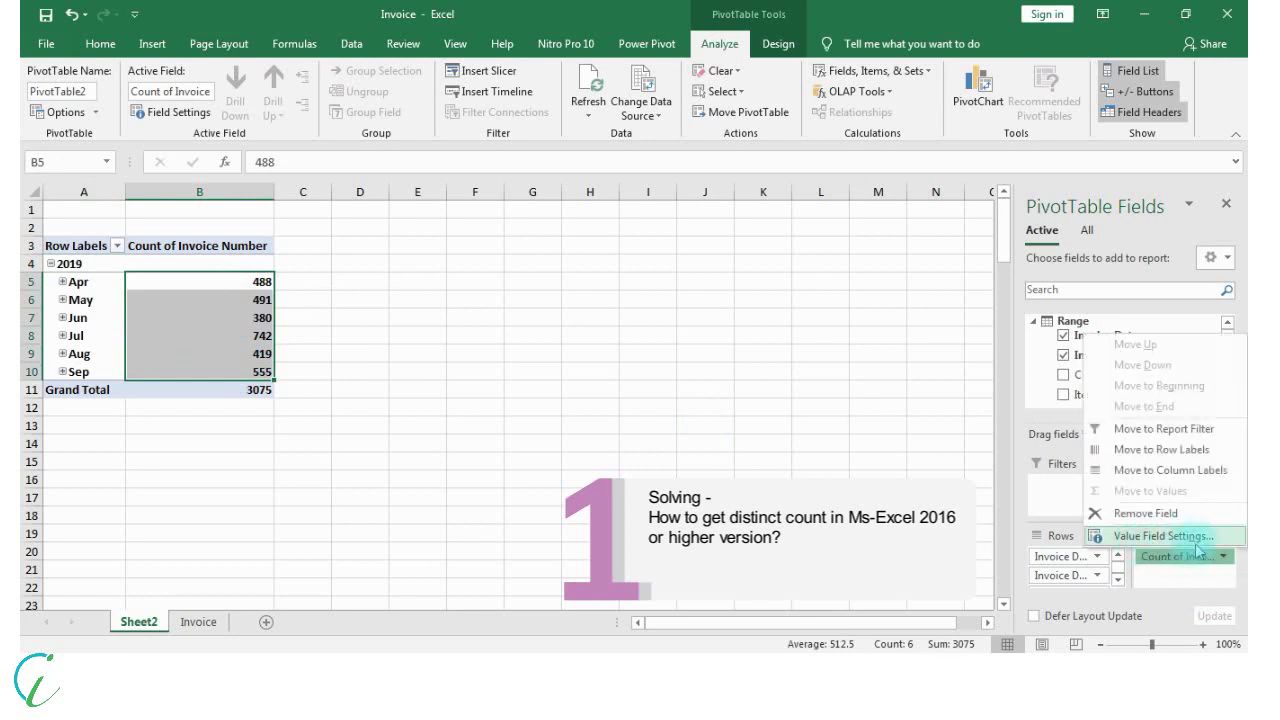
{"action": "left_click", "coordinate": [1163, 536]}
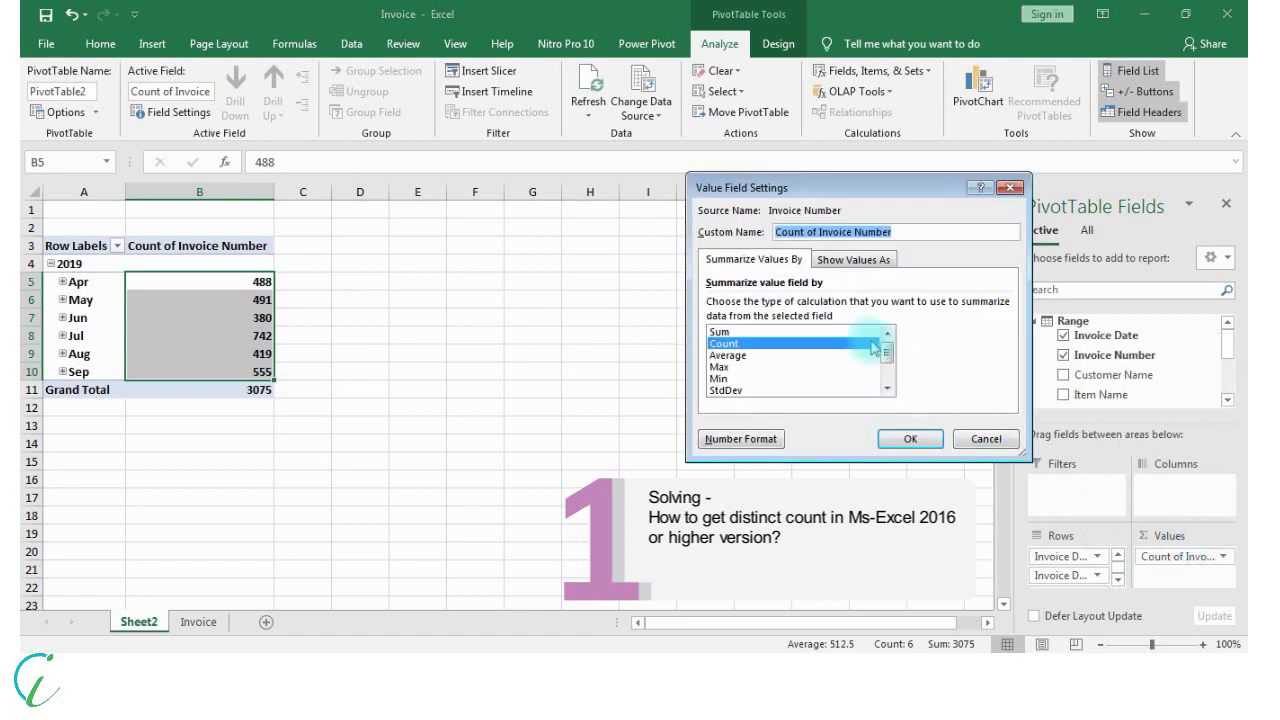
{"action": "left_click_drag", "start_coordinate": [887, 352], "coordinate": [889, 385]}
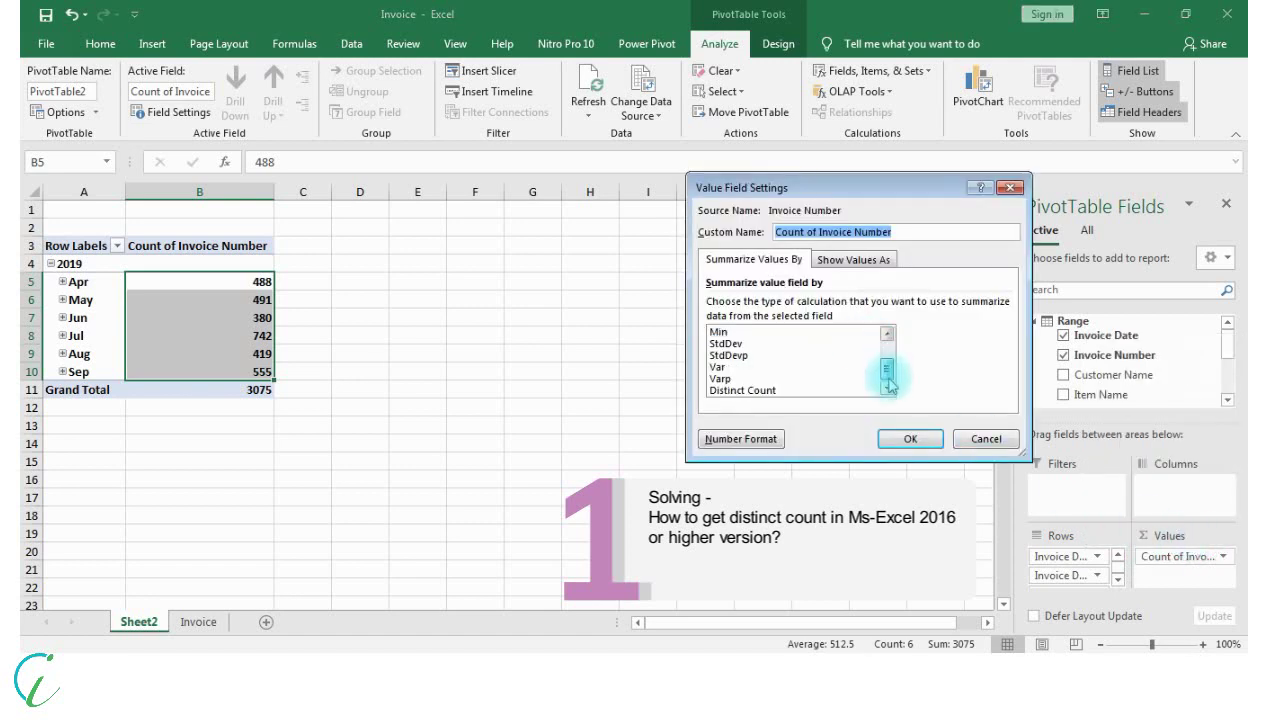
{"action": "left_click", "coordinate": [752, 391]}
{"action": "left_click", "coordinate": [910, 439]}
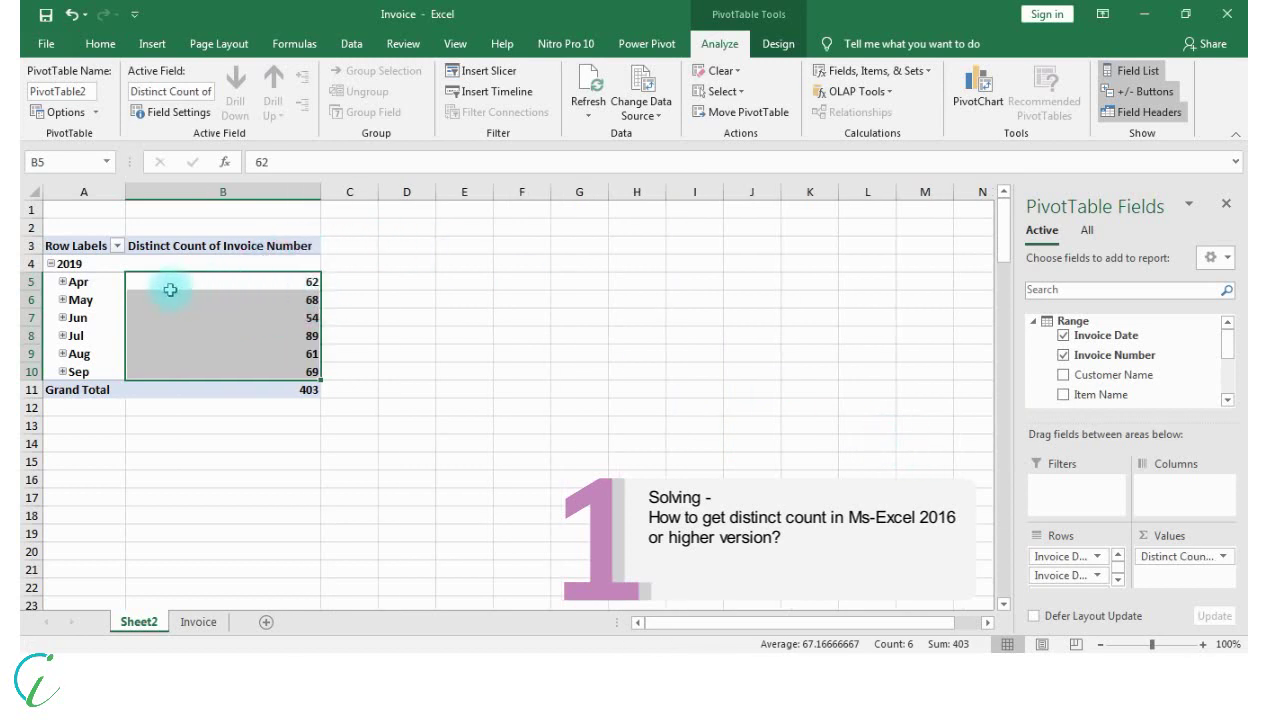
{"action": "mouse_move", "coordinate": [146, 289]}
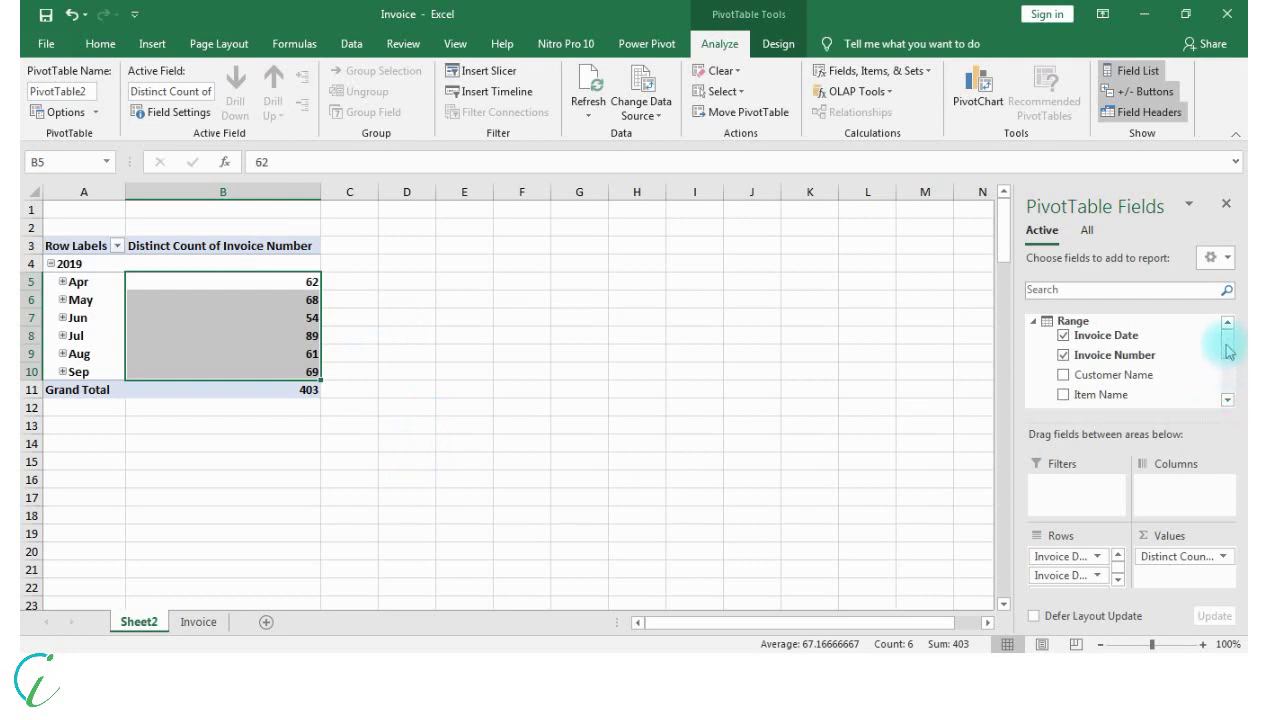
- Add Sum of Item Total w/o Tax to Values and select the monthly totals
{"action": "left_click_drag", "start_coordinate": [1228, 350], "coordinate": [1229, 369]}
{"action": "left_click", "coordinate": [1113, 365]}
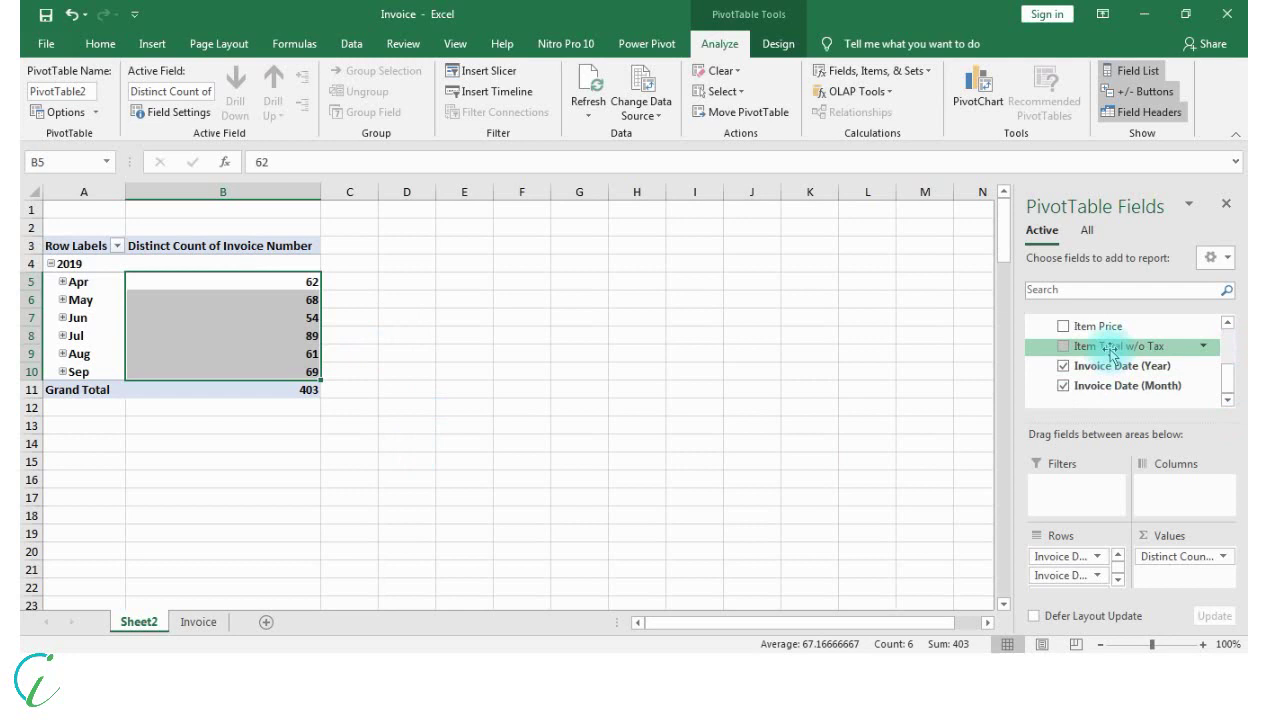
{"action": "left_click_drag", "start_coordinate": [1110, 349], "coordinate": [1186, 588]}
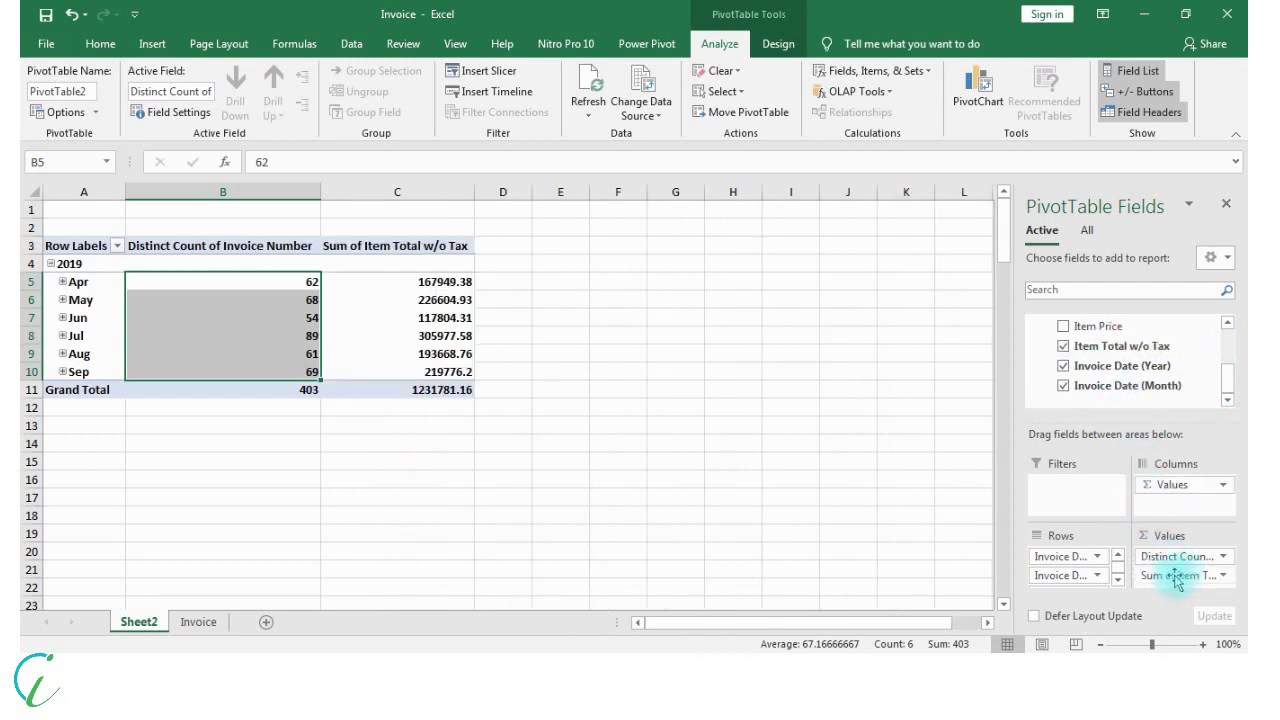
{"action": "left_click", "coordinate": [405, 282]}
{"action": "left_click_drag", "start_coordinate": [405, 282], "coordinate": [420, 390]}
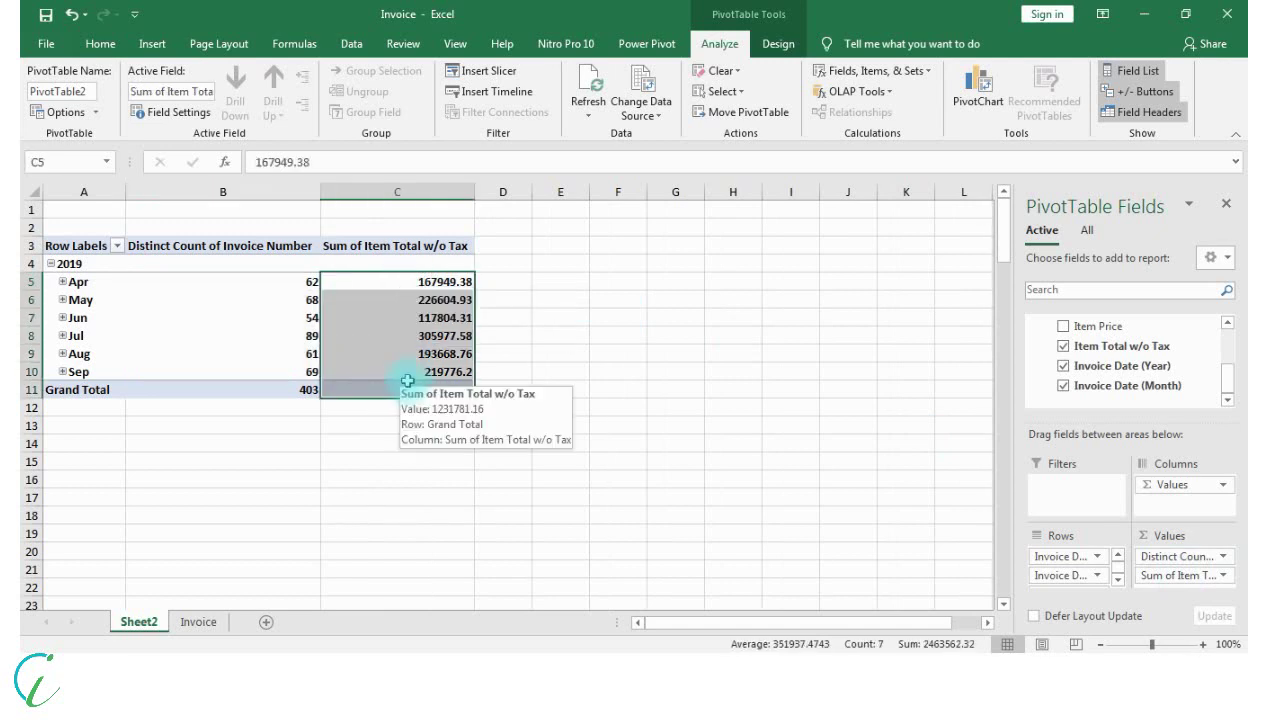
- Apply Comma Style with no decimals, showing totals like 167,949 and 1,231,781
{"action": "left_click", "coordinate": [97, 43]}
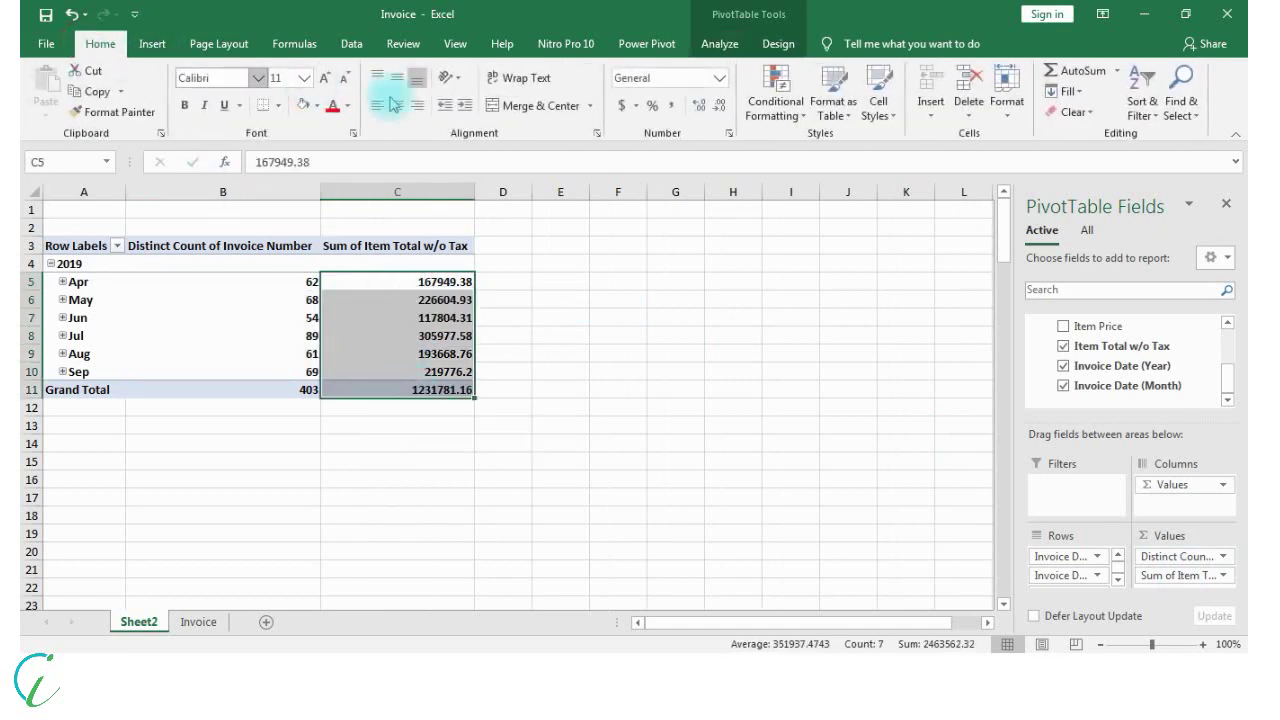
{"action": "left_click", "coordinate": [674, 107]}
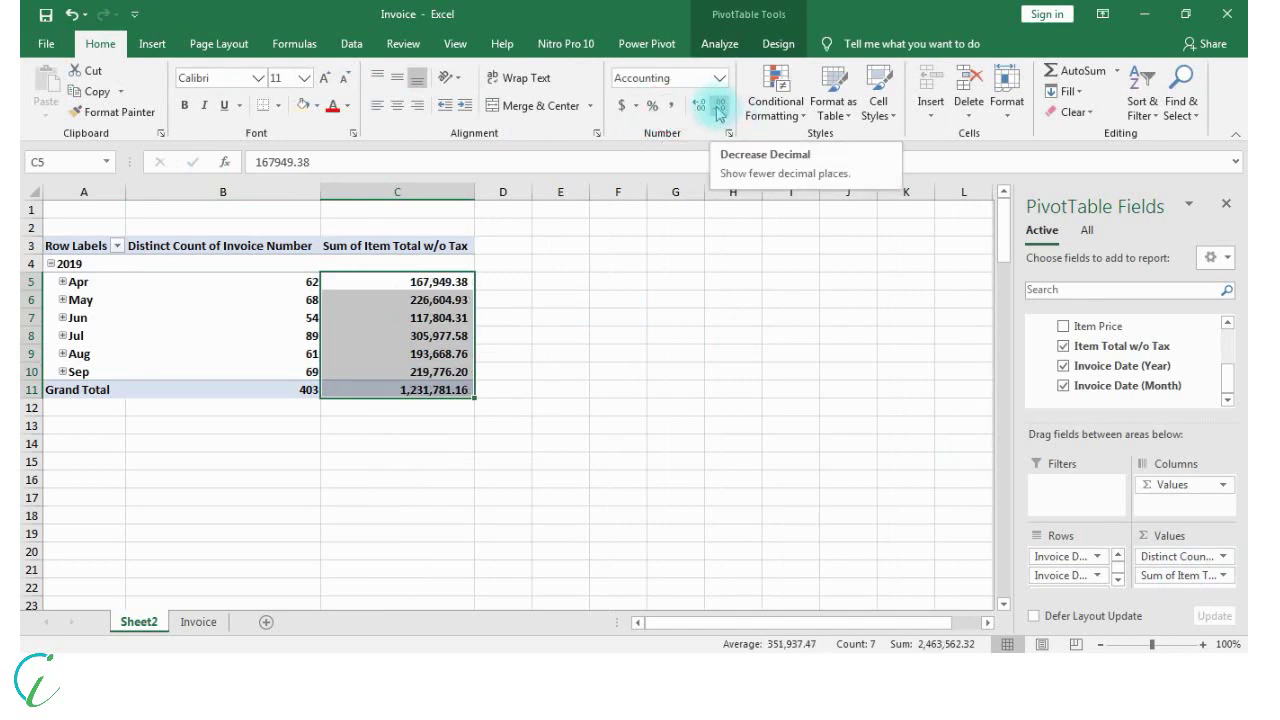
{"action": "left_click", "coordinate": [719, 108]}
{"action": "left_click", "coordinate": [719, 108]}
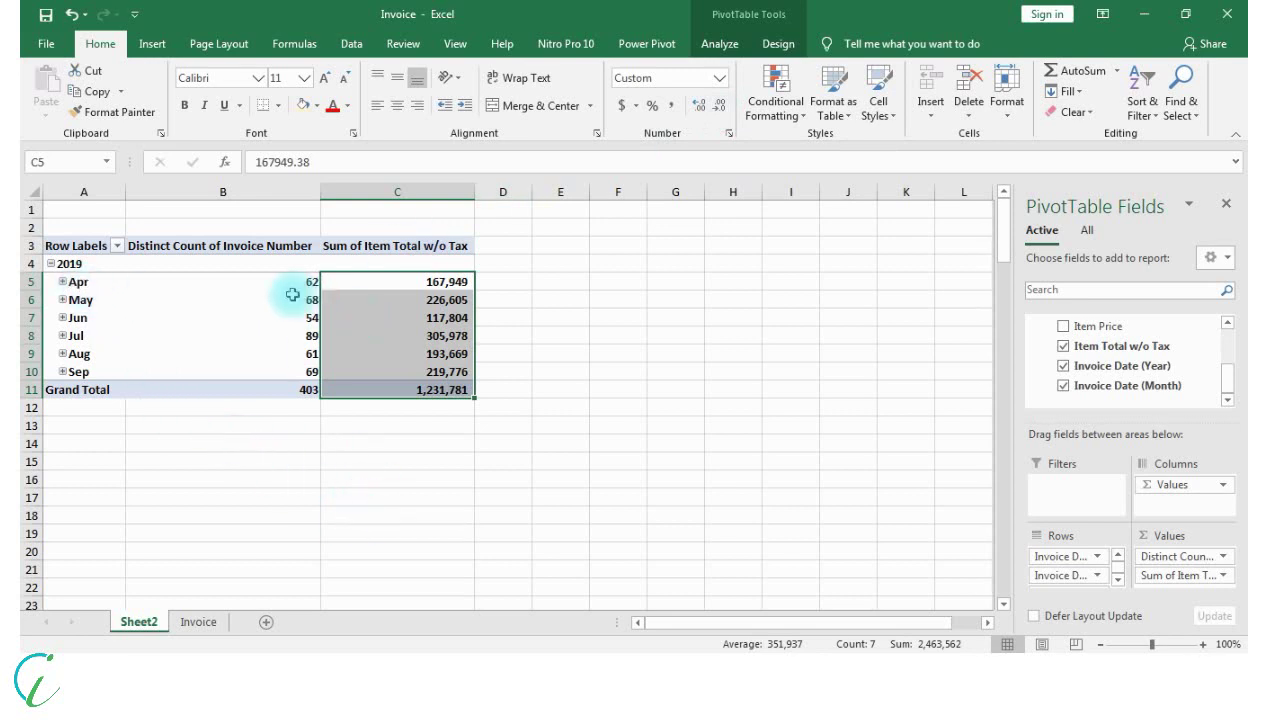
{"action": "mouse_move", "coordinate": [285, 294]}
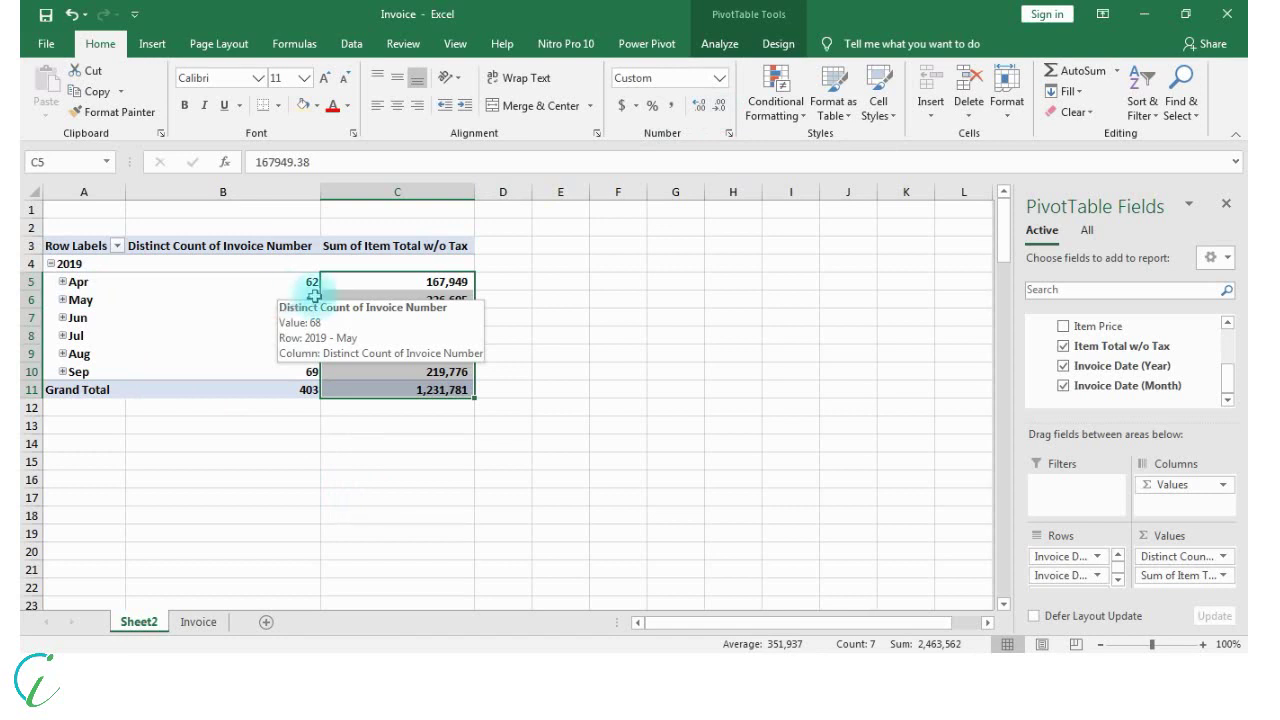
{"action": "mouse_move", "coordinate": [448, 306]}
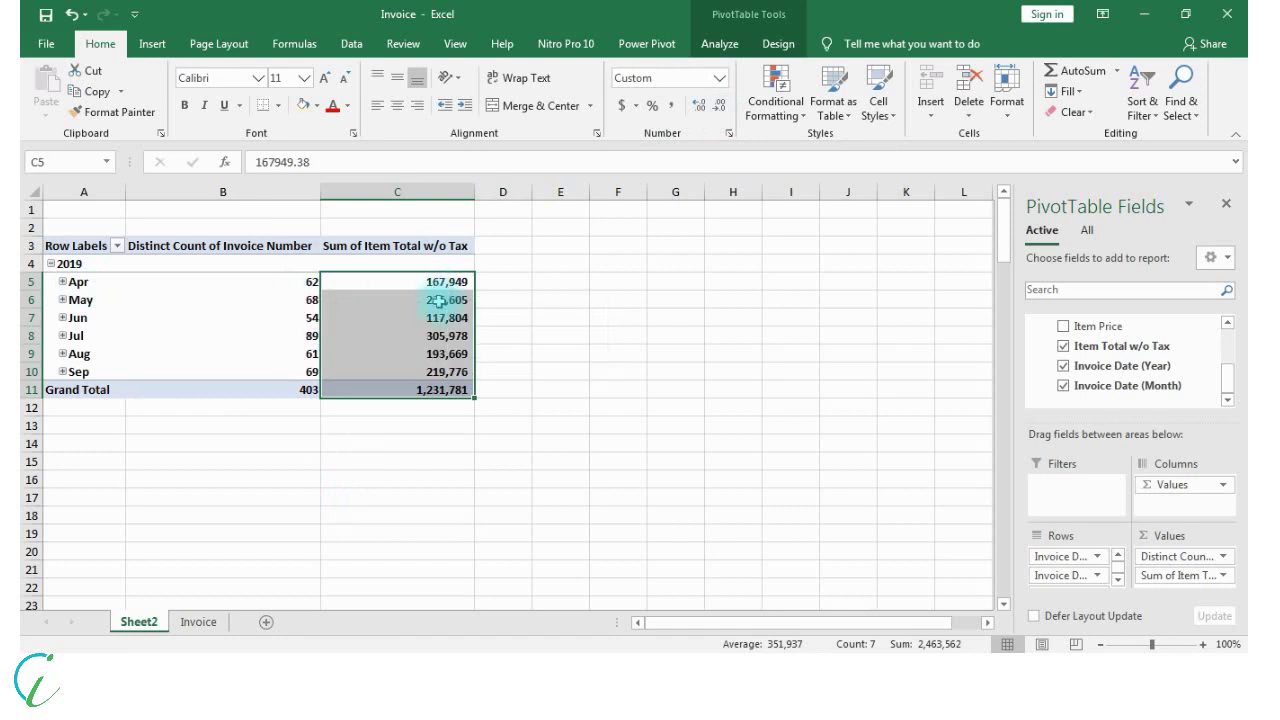